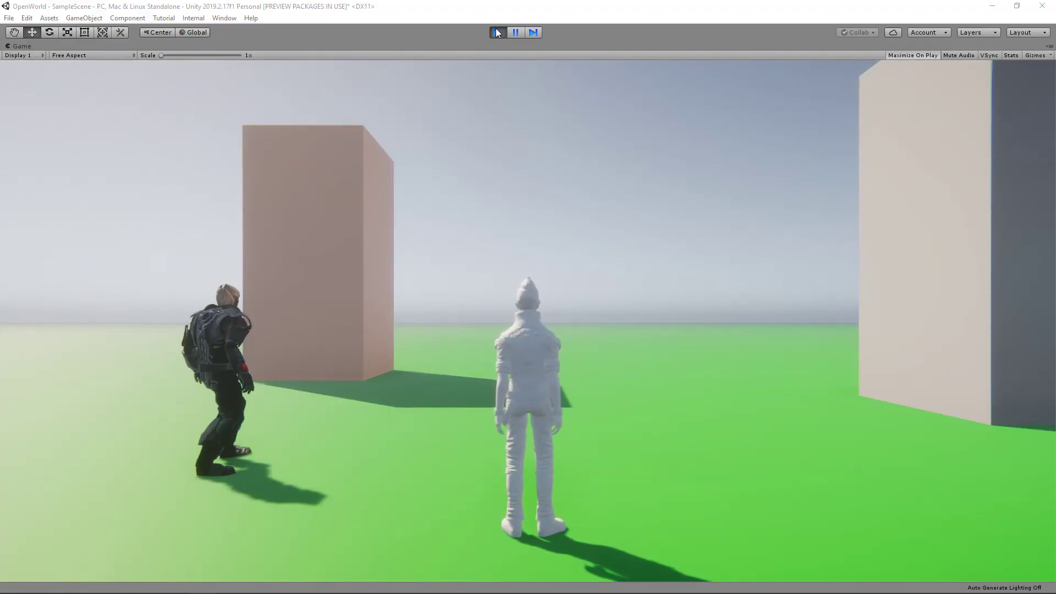
- Stop play mode and examine the armoured character up close from several sides in the scene
left_click(471, 283)
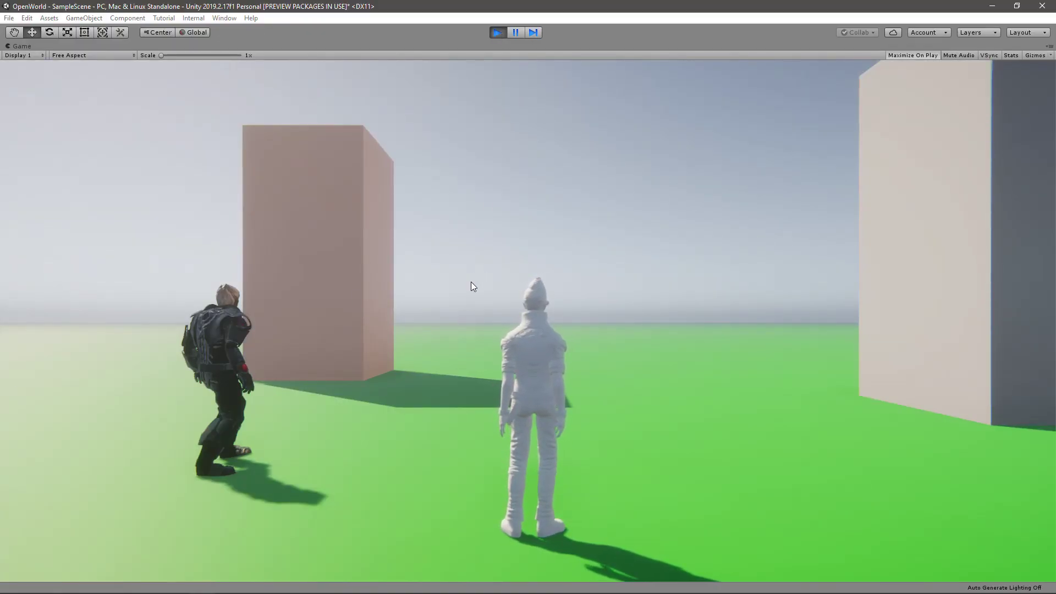
left_click(500, 31)
right_click_drag(427, 207, 32, 223)
key("w")
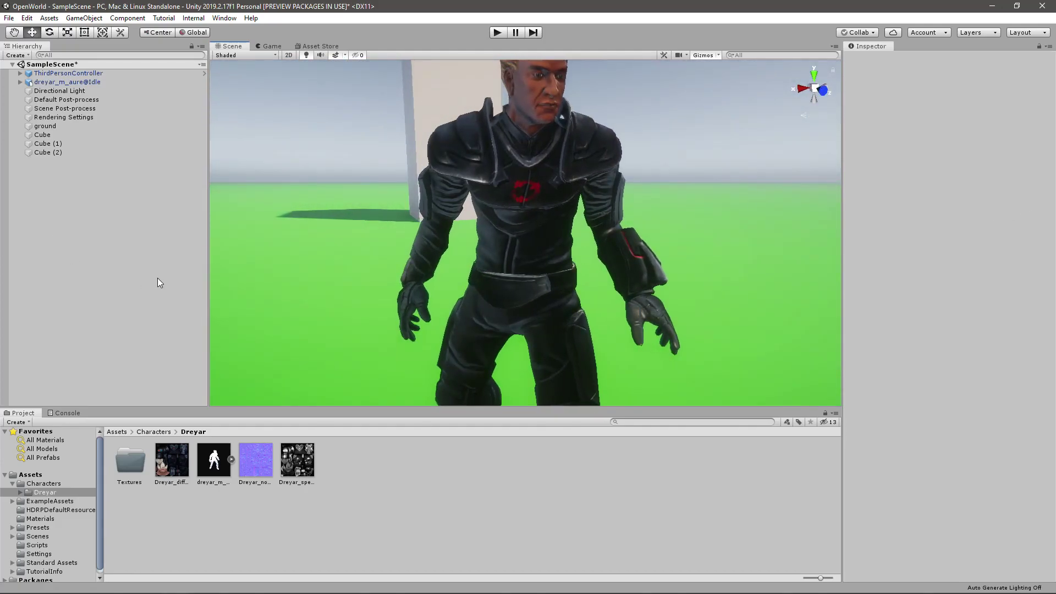
key("s")
right_click_drag(418, 264, 547, 247)
key("w")
key("s")
key("a")
key("w")
key("s")
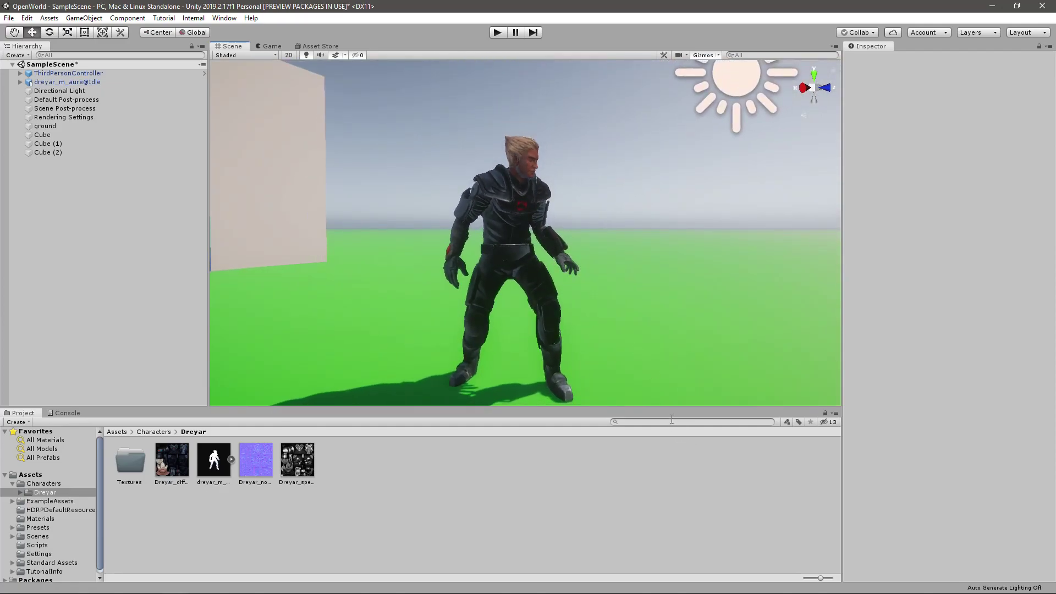
- Enlarge the Scene view and examine the armoured character in its surroundings among the tall blocks
left_click_drag(665, 407, 673, 454)
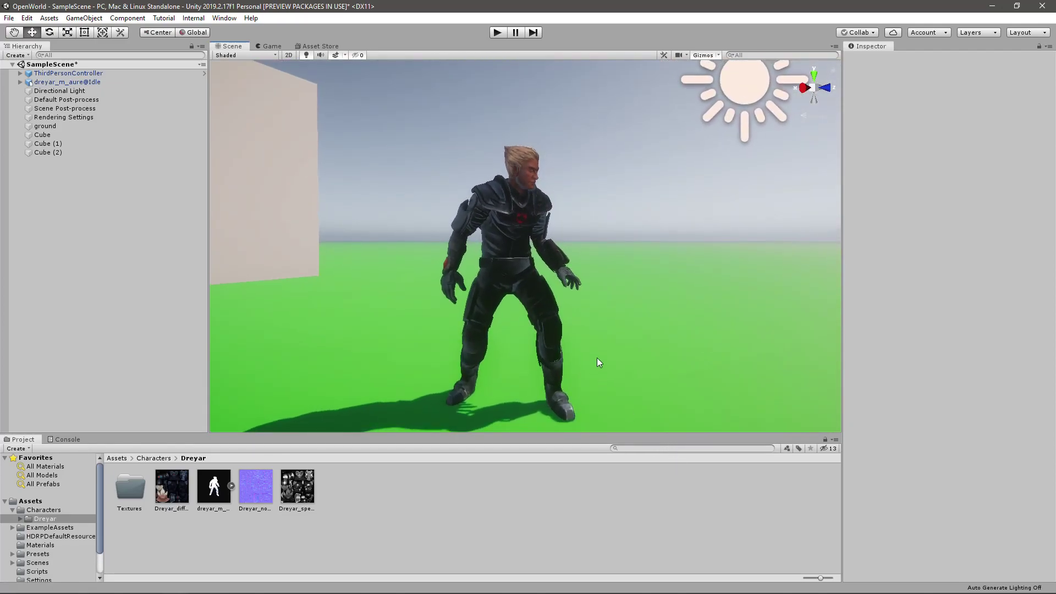
right_click_drag(589, 331, 399, 352)
key("d")
key("a")
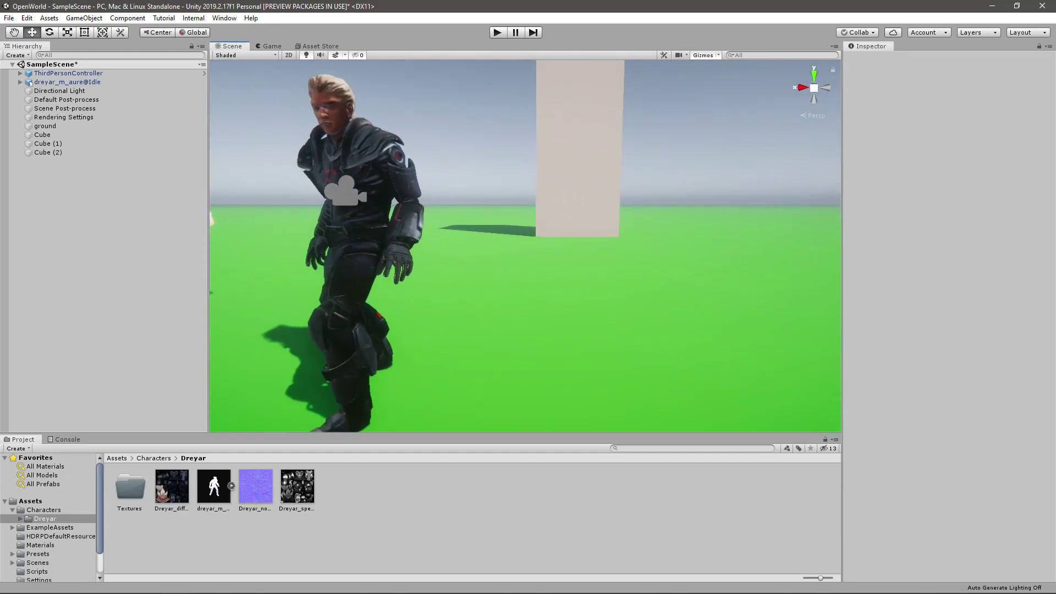
key("s")
key("d")
right_click_drag(499, 282, 522, 281)
key("a")
key("w")
right_click_drag(338, 337, 332, 336)
- Play the scene, run the grey third-person character around the tall blocks to test its movement, and stop play mode
key("ctrl+p")
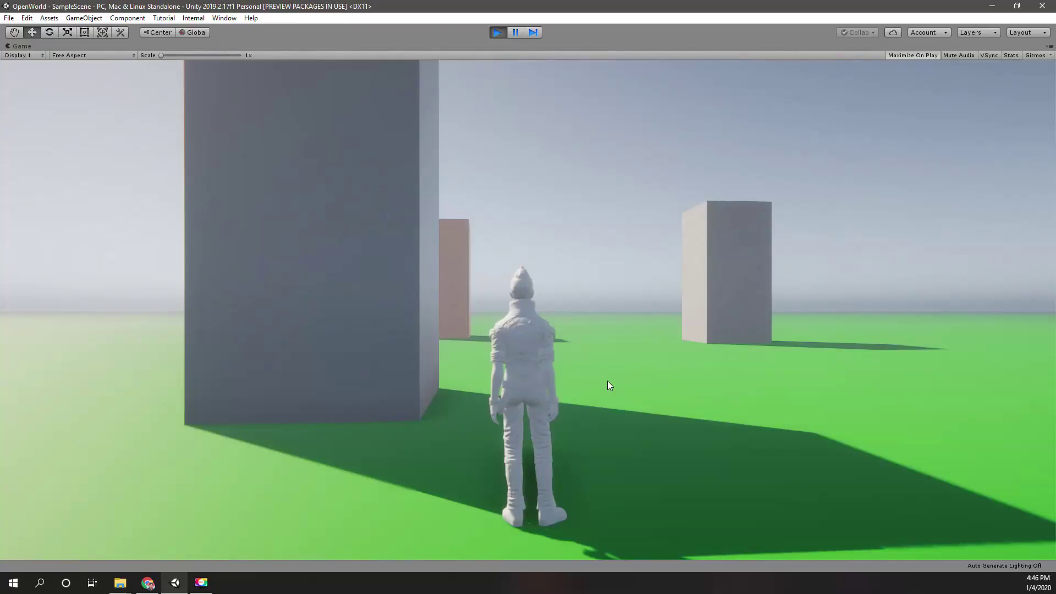
key("w")
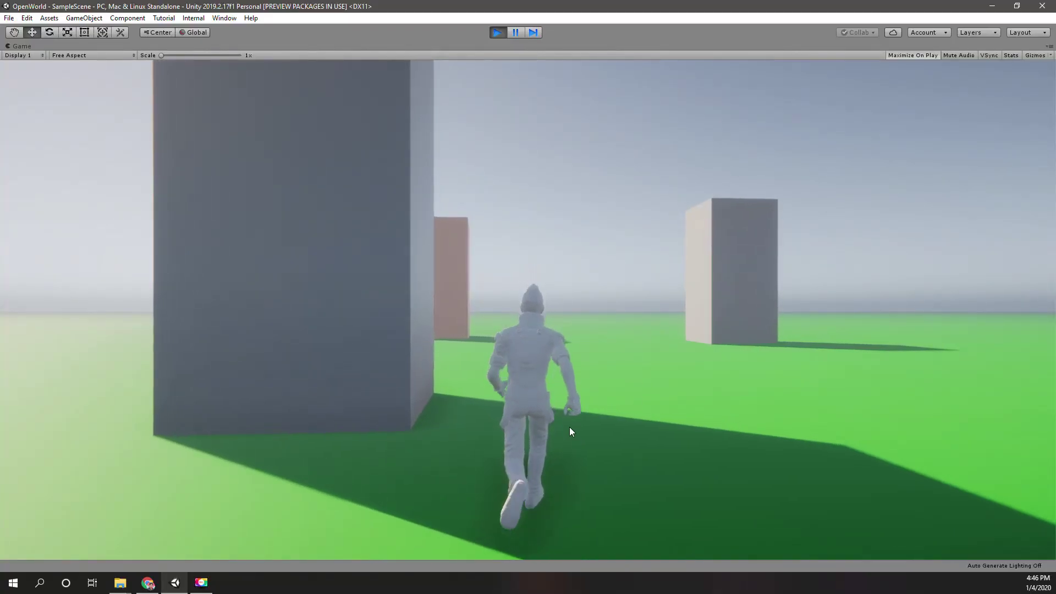
key("d")
key("a")
key("w")
key("d")
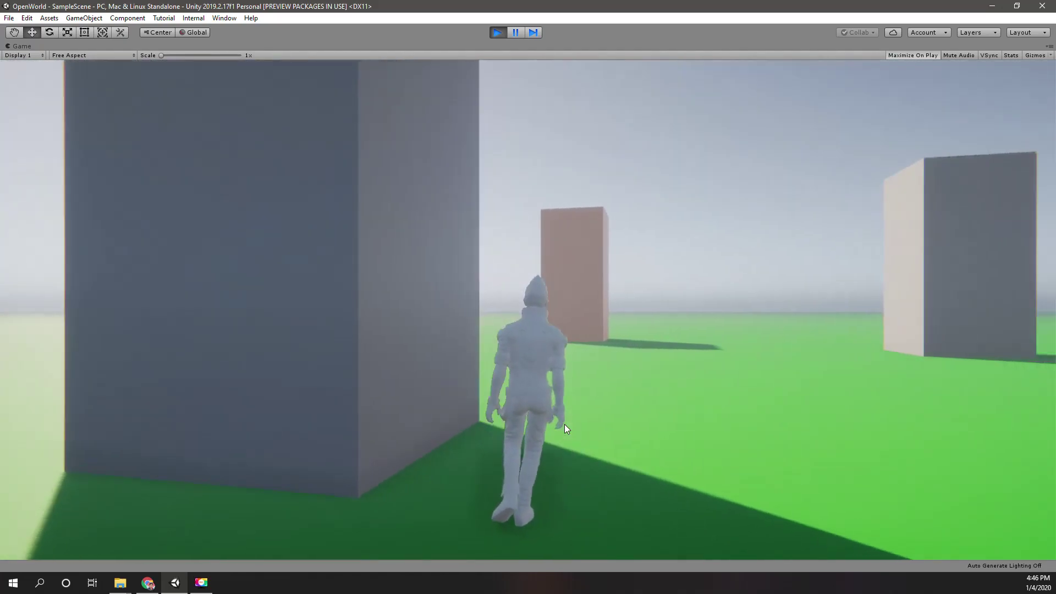
key("a")
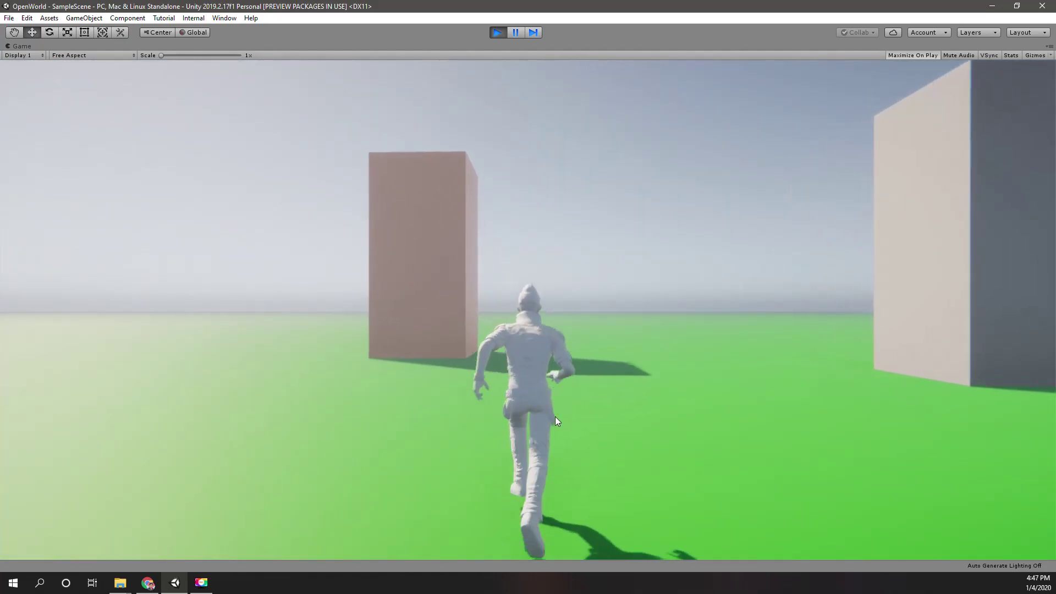
key("a")
key("w")
key("w")
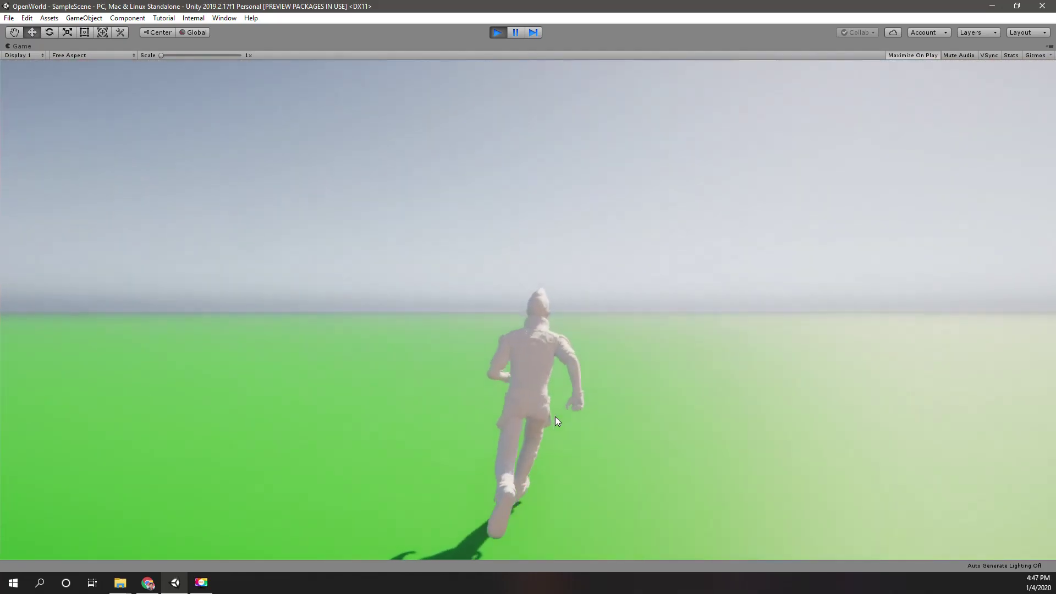
key("w")
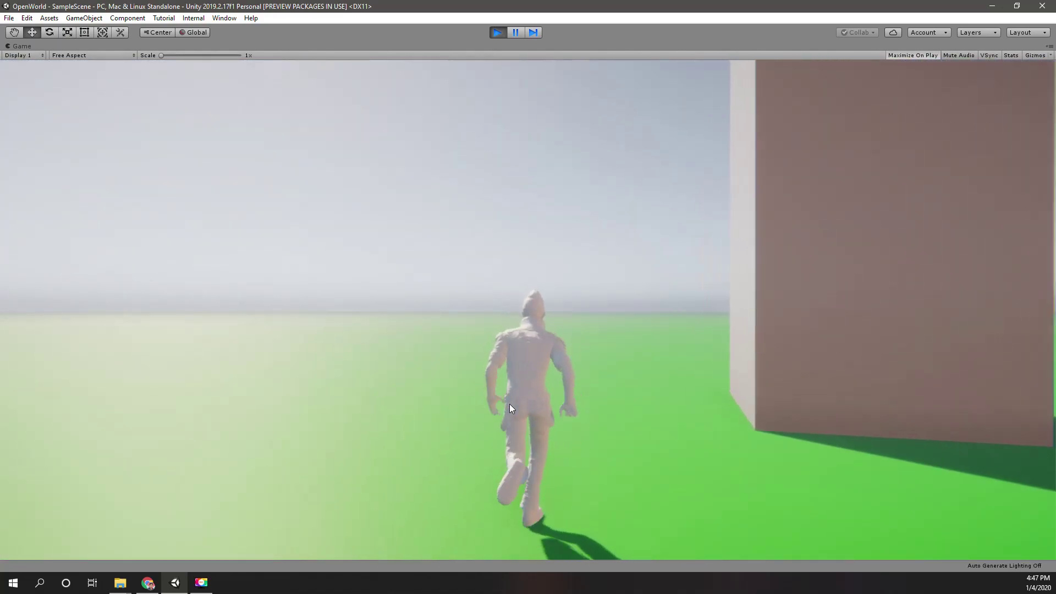
key("w")
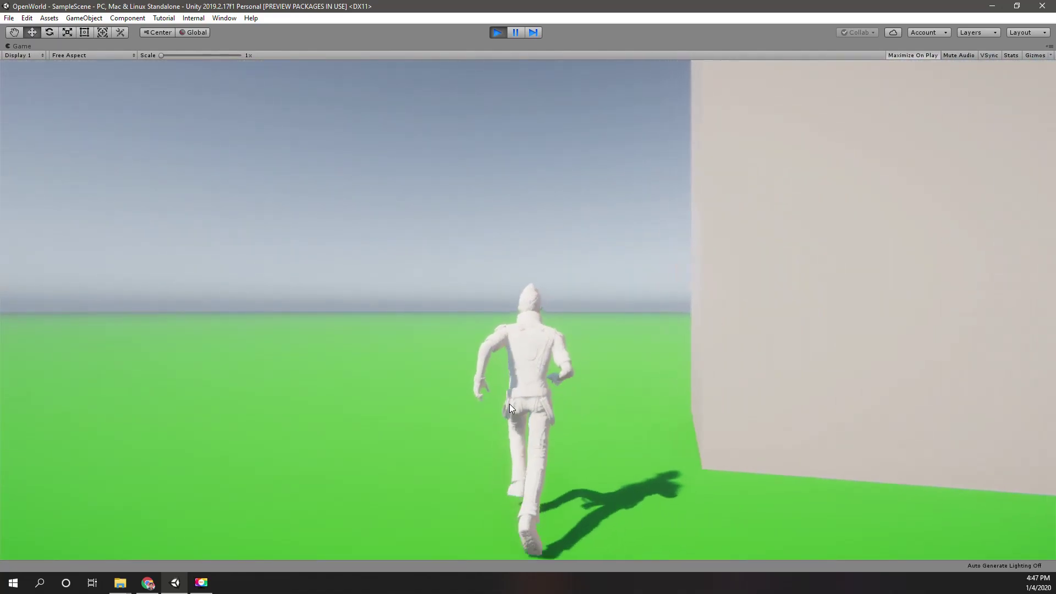
key("w")
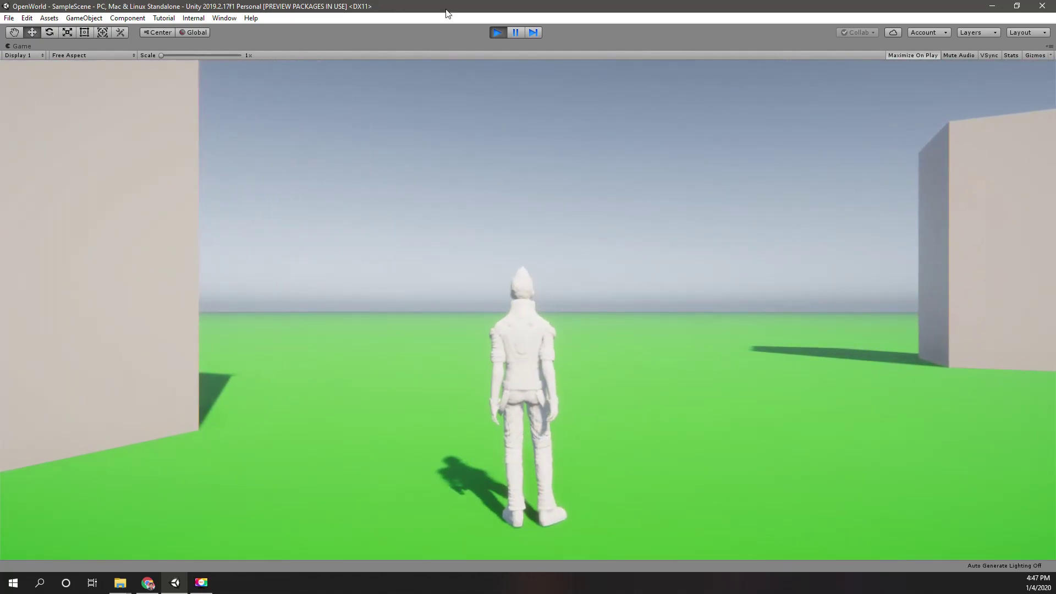
left_click(497, 32)
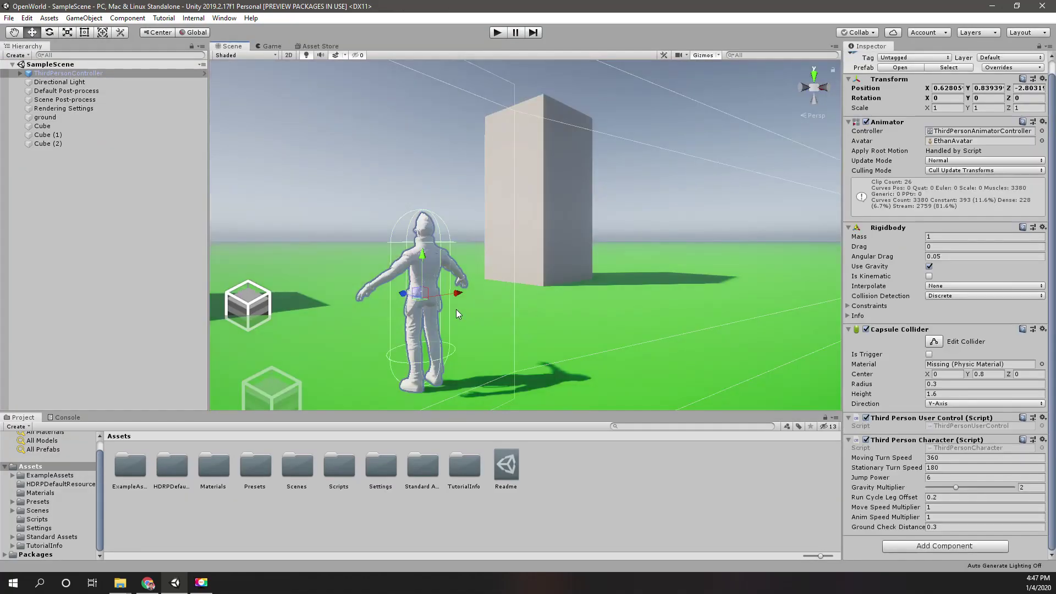
left_click_drag(491, 253, 462, 269, "alt")
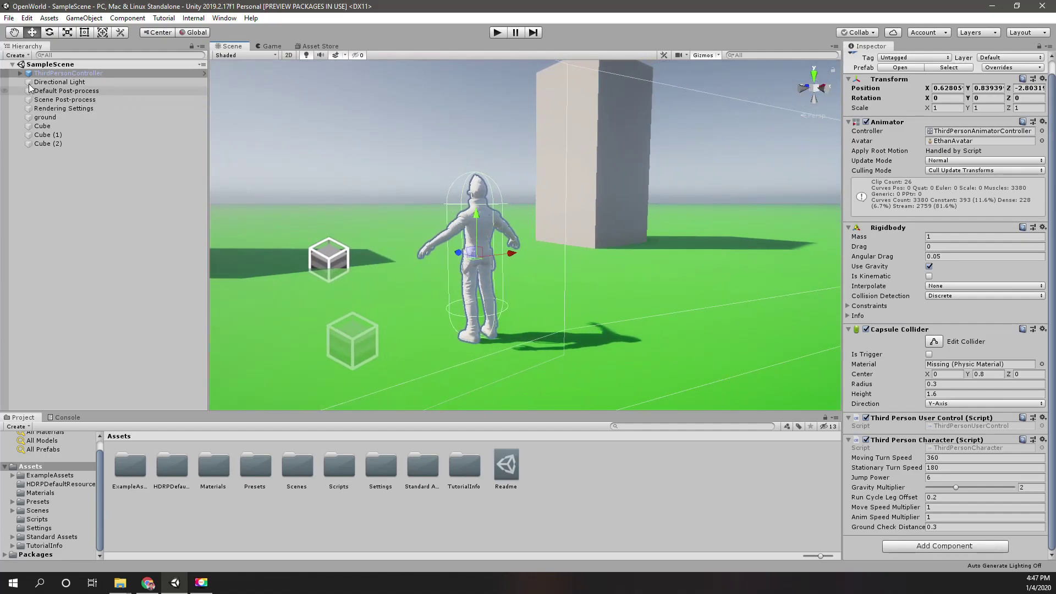
left_click_drag(427, 337, 347, 340, "alt")
right_click_drag(348, 340, 352, 341)
key("s")
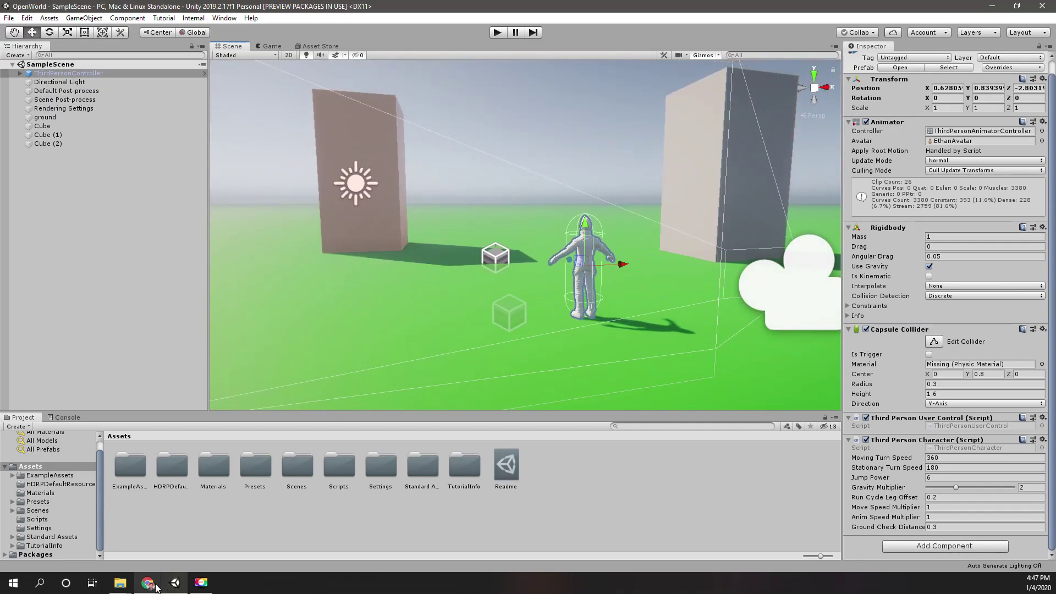
- Switch to Mixamo in Chrome and examine the Dreyar character's preview and the character library
left_click(149, 582)
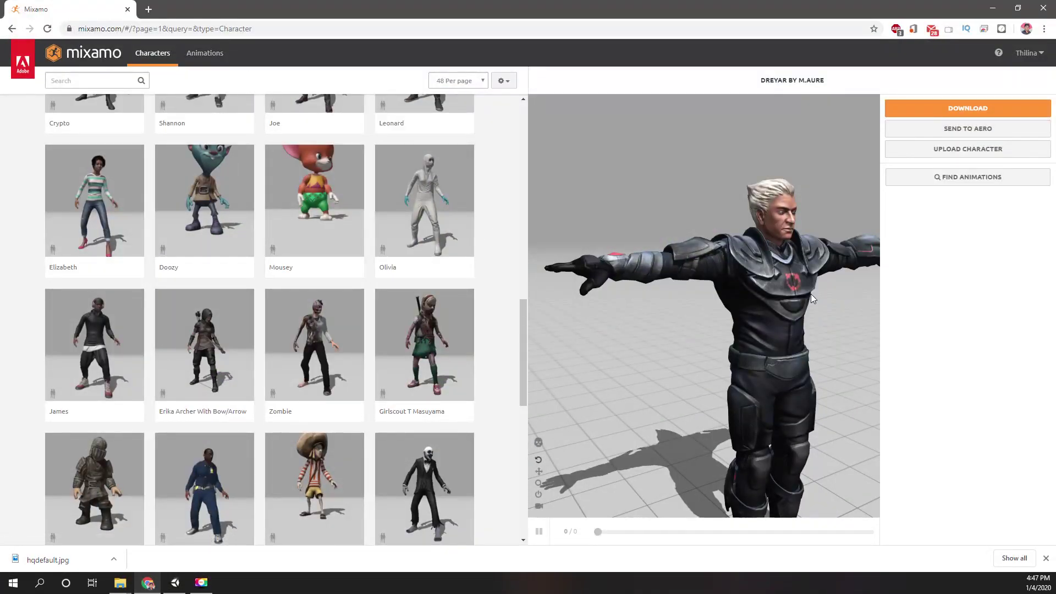
scroll(811, 293, "down", 1)
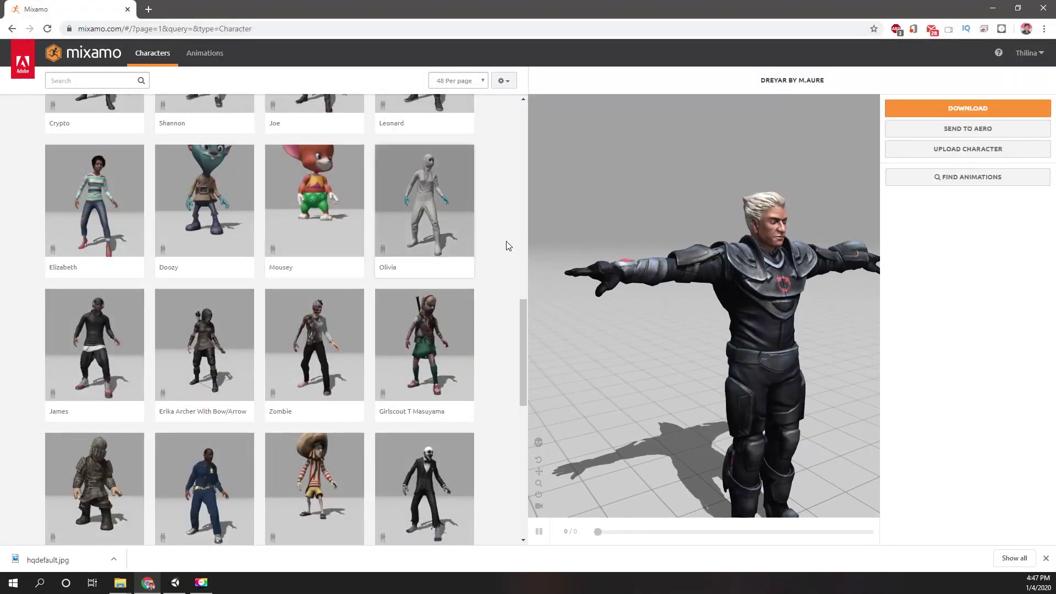
scroll(509, 246, "down", 2)
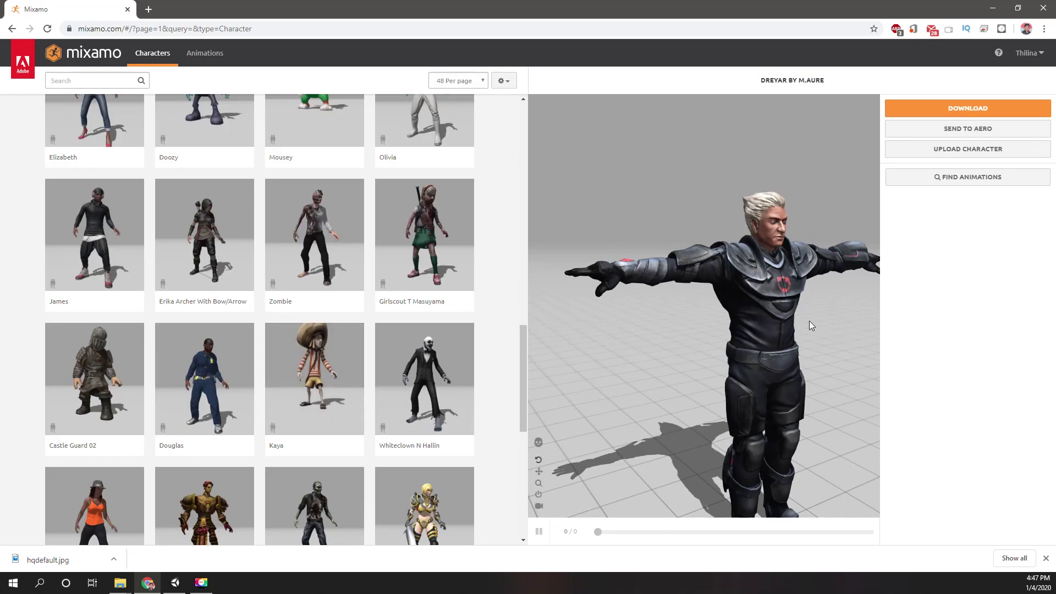
left_click_drag(809, 321, 763, 302)
left_click_drag(662, 274, 684, 381)
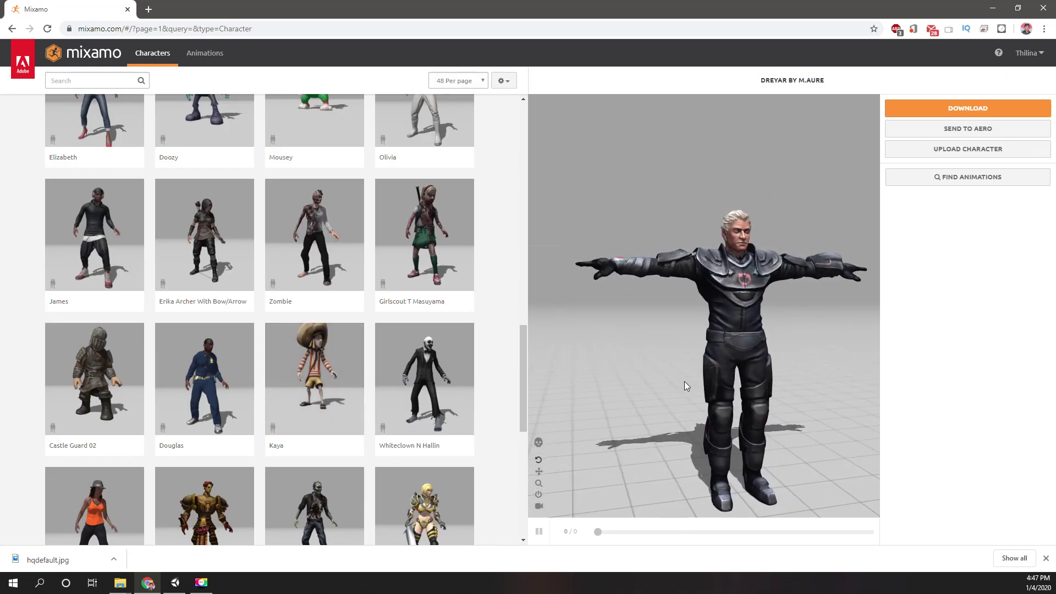
scroll(685, 381, "down", 5)
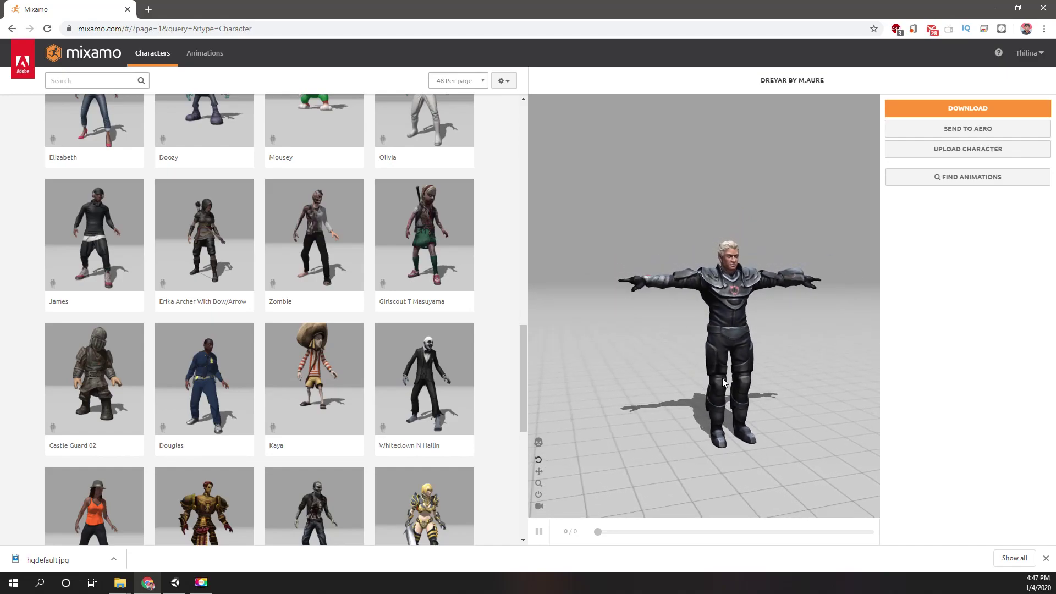
scroll(723, 380, "up", 3)
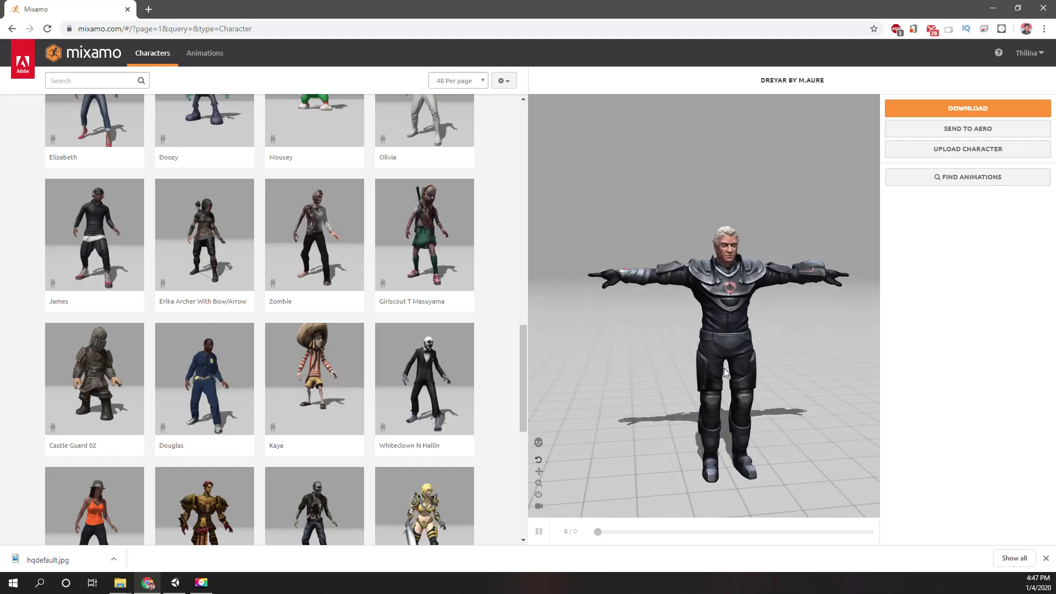
key("alt+Tab")
key("alt+Tab")
- Download the Dreyar character in FBX (.fbx) format with the T-pose option
left_click(924, 108)
left_click(561, 152)
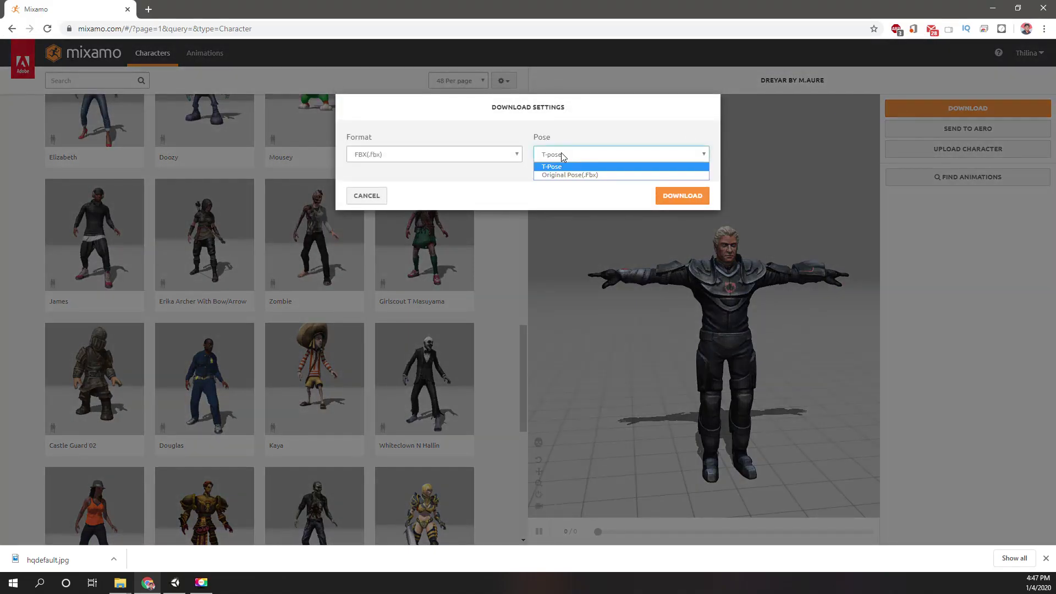
left_click(560, 153)
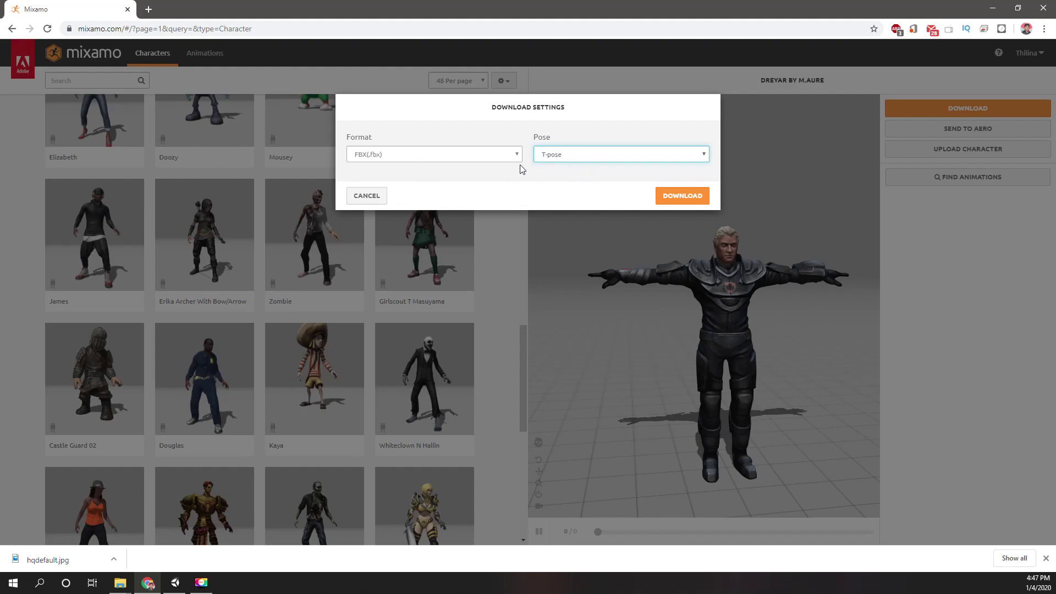
left_click(586, 153)
left_click(586, 154)
left_click(598, 158)
left_click(576, 175)
left_click(573, 156)
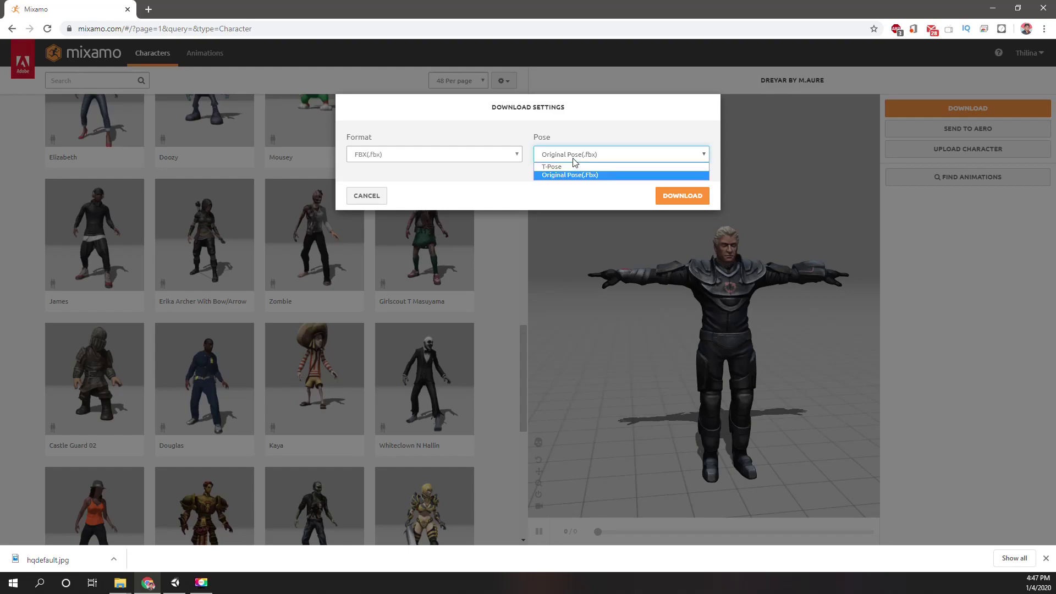
left_click(556, 167)
left_click(675, 199)
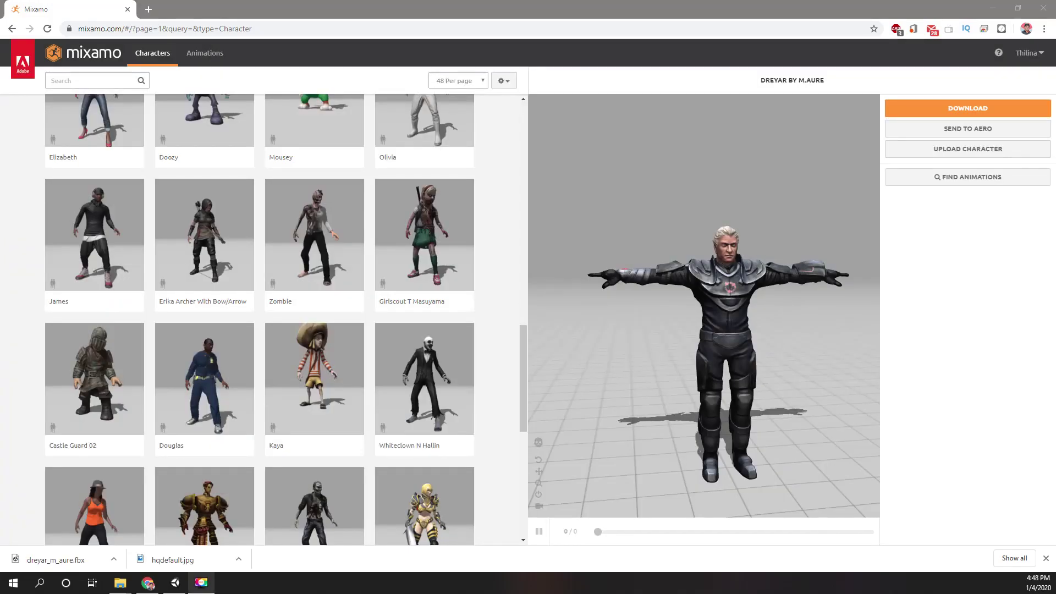
- Try to carry the downloaded dreyar_m_aure.fbx file out of the browser for import
mouse_move(633, 307)
left_mouse_down()
mouse_move(657, 299)
mouse_move(634, 298)
left_mouse_up()
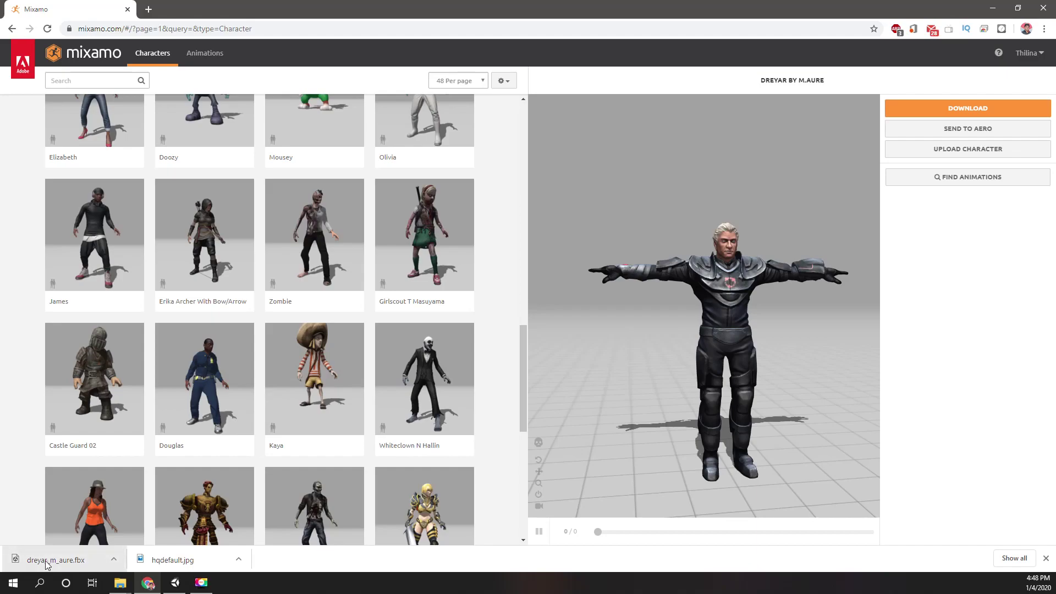
left_click_drag(65, 560, 334, 482)
- Switch to Unity, create a folder named Characters in Assets, and open it
key("alt+Tab")
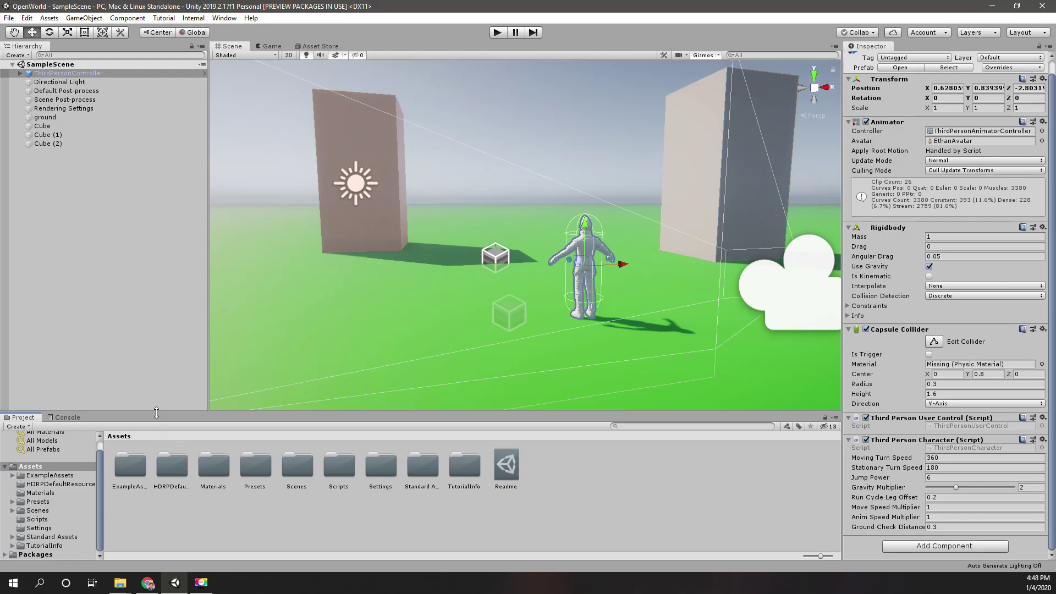
left_click_drag(156, 412, 165, 330)
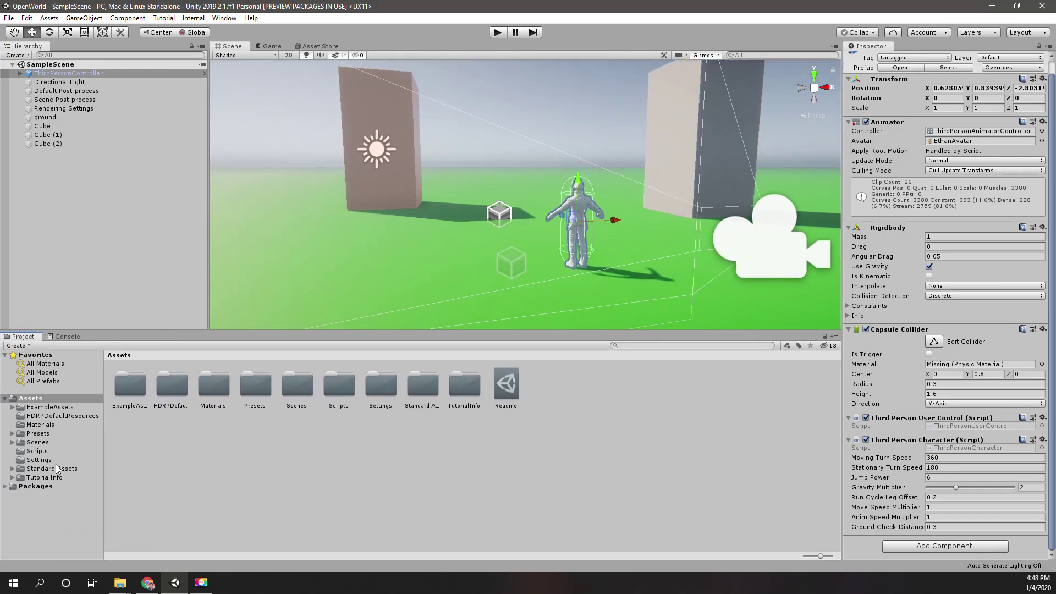
right_click(33, 398)
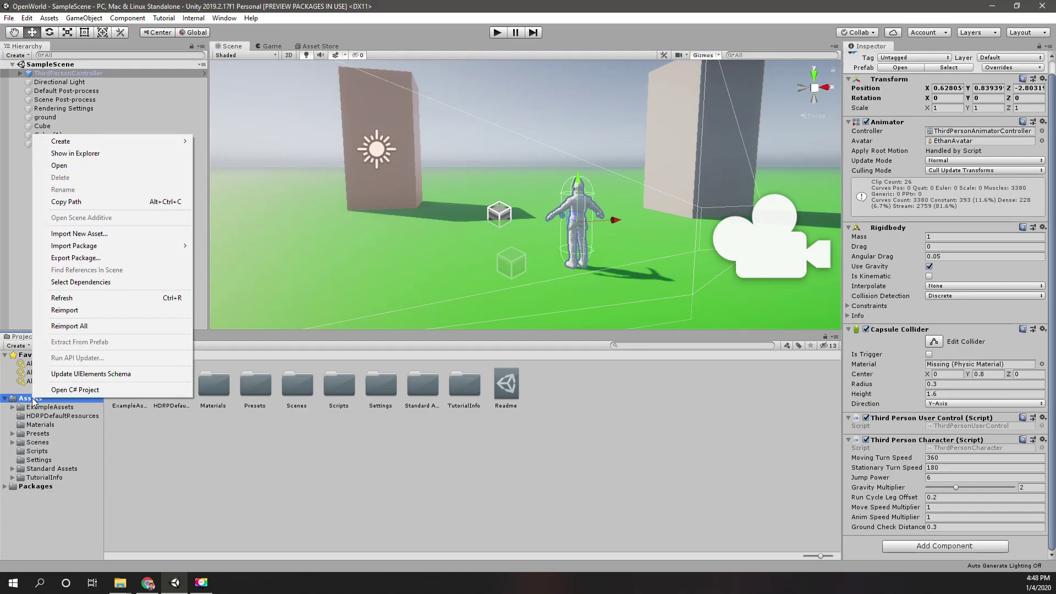
mouse_move(66, 141)
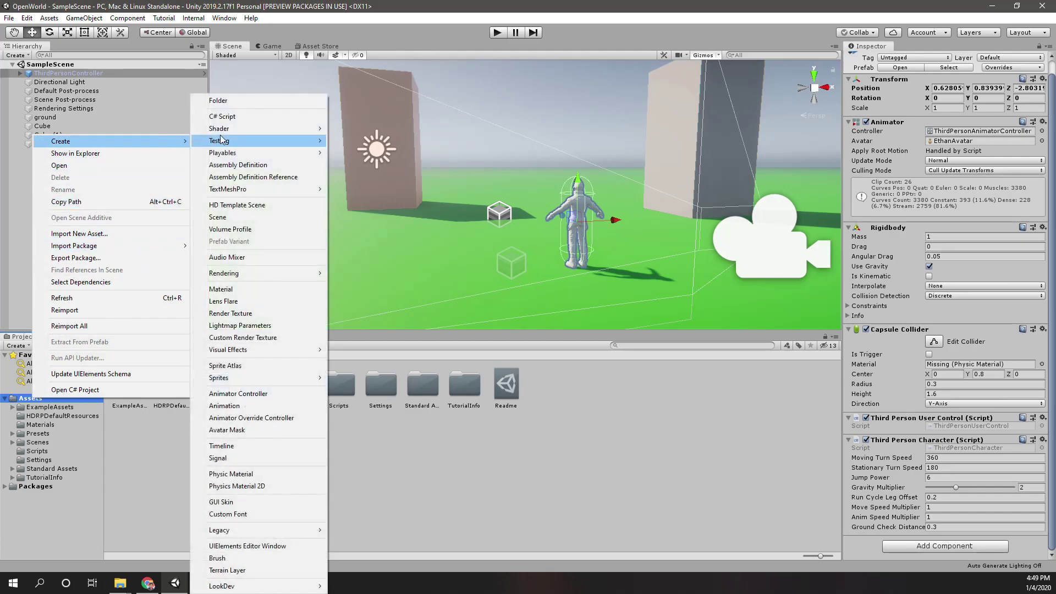
left_click(253, 101)
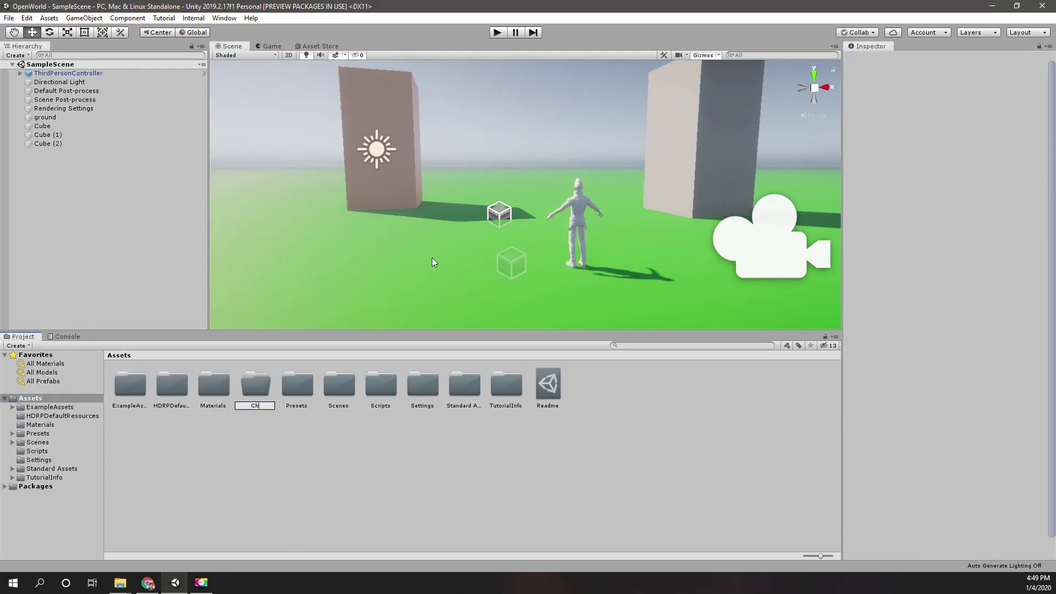
type("Characters")
key("Return")
key("Return")
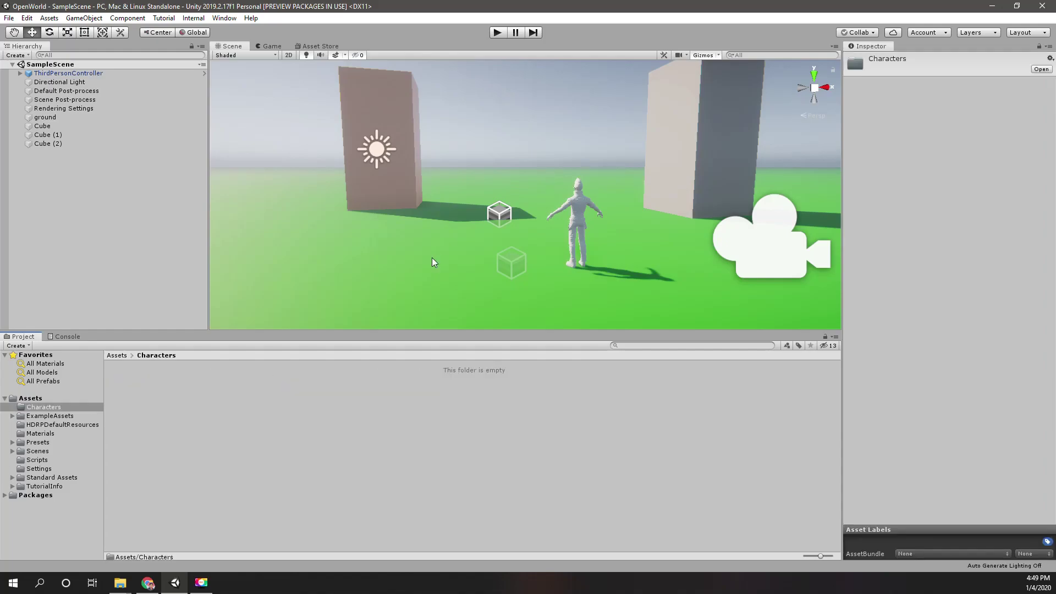
- Create a folder named Dreyar inside the Characters folder and open it
key("alt+Tab")
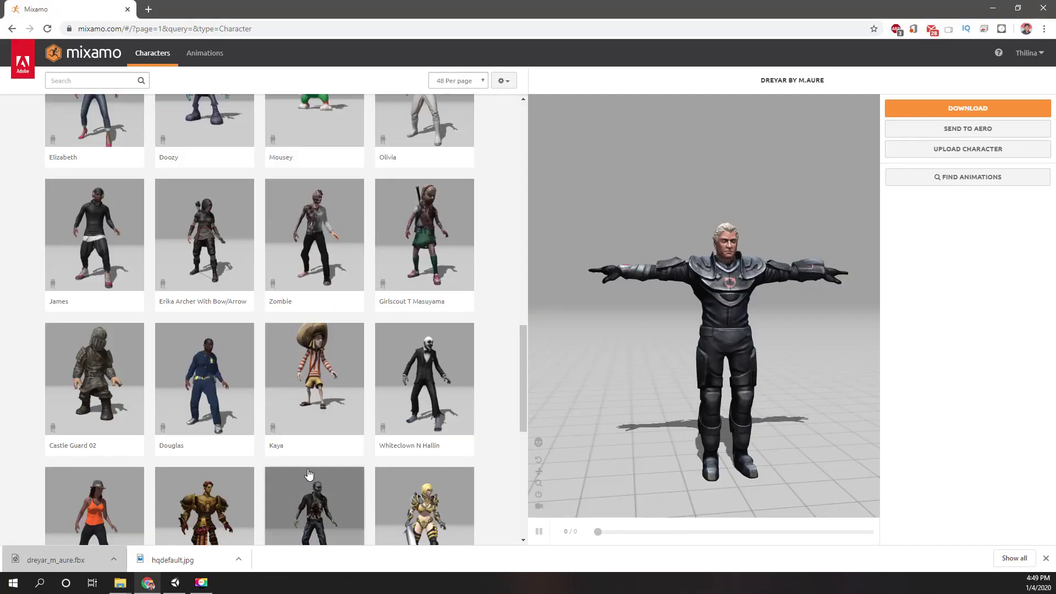
key("alt+Tab")
right_click(256, 389)
mouse_move(296, 133)
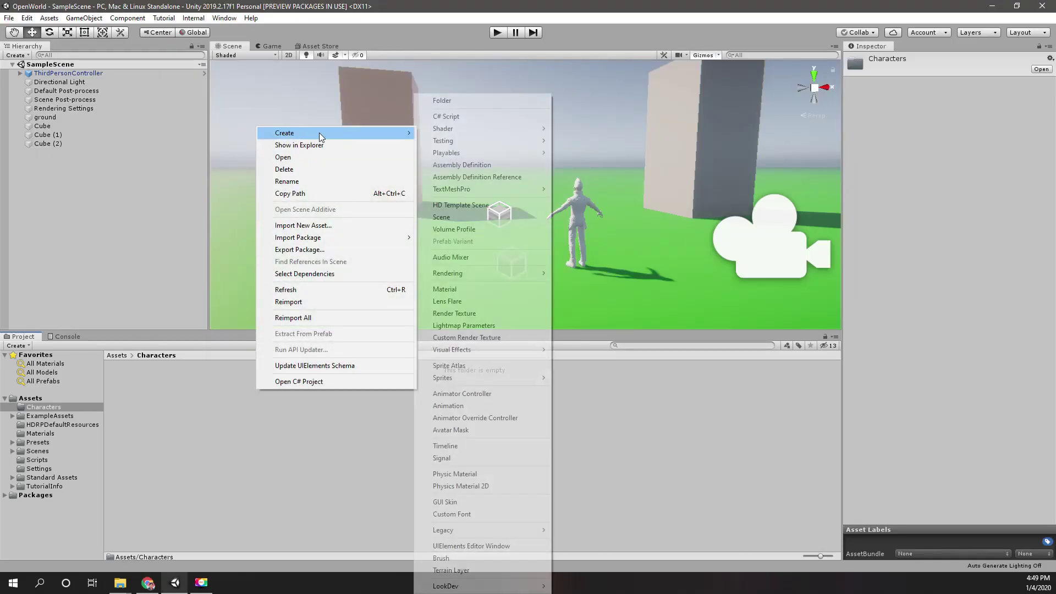
left_click(441, 100)
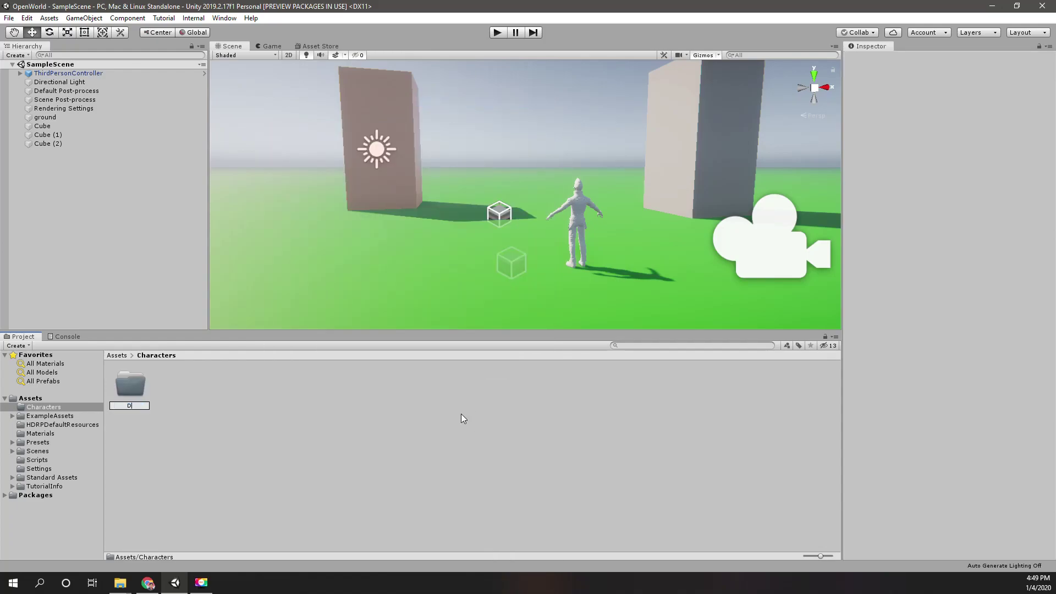
type("Dreyar")
key("Return")
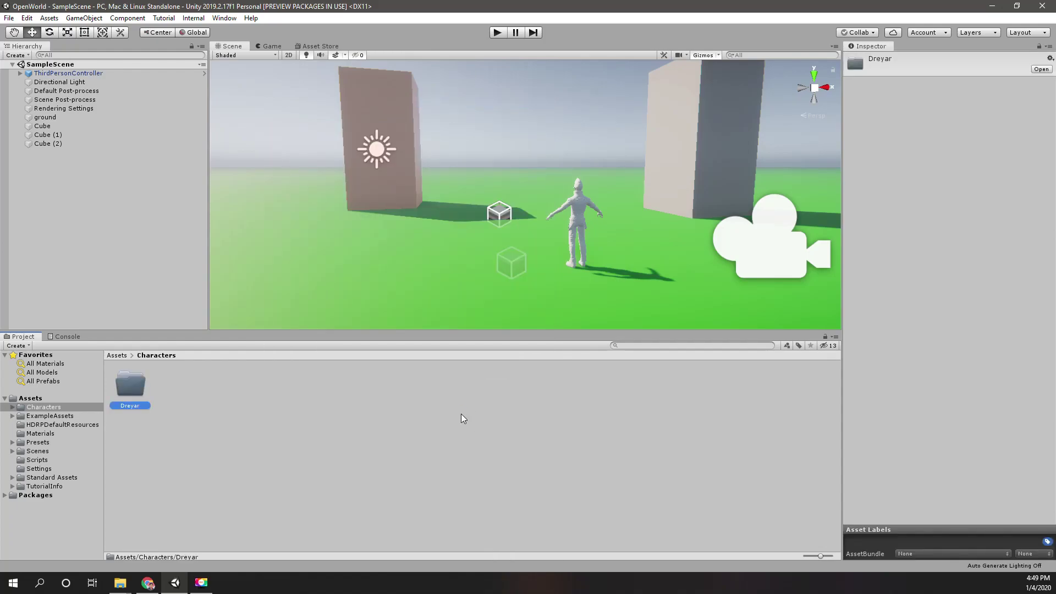
double_click(132, 386)
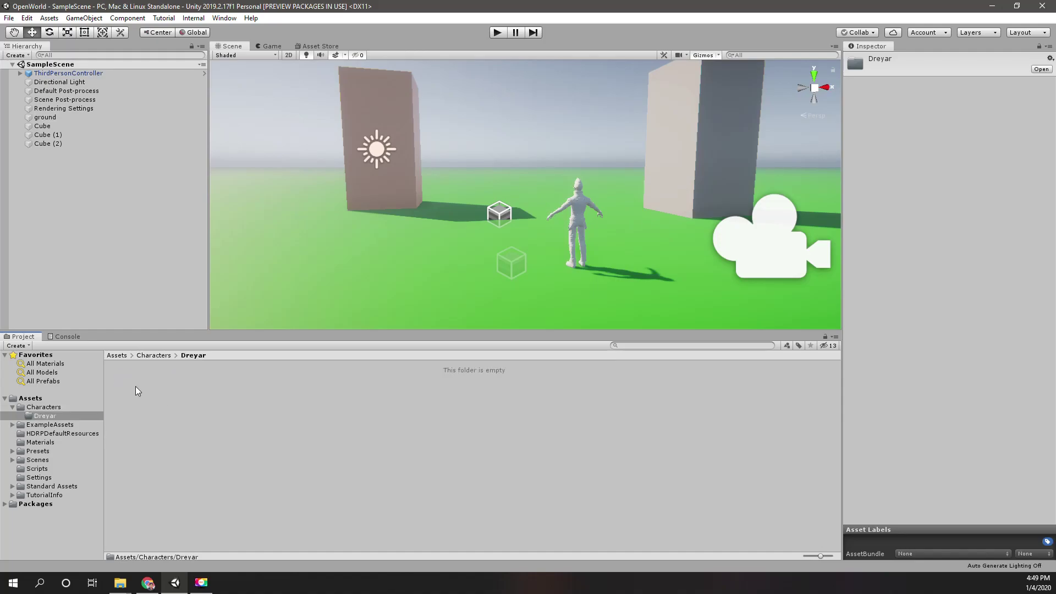
- Import the downloaded dreyar_m_aure.fbx from Chrome into Unity's Assets/Characters/Dreyar folder
key("alt+Tab")
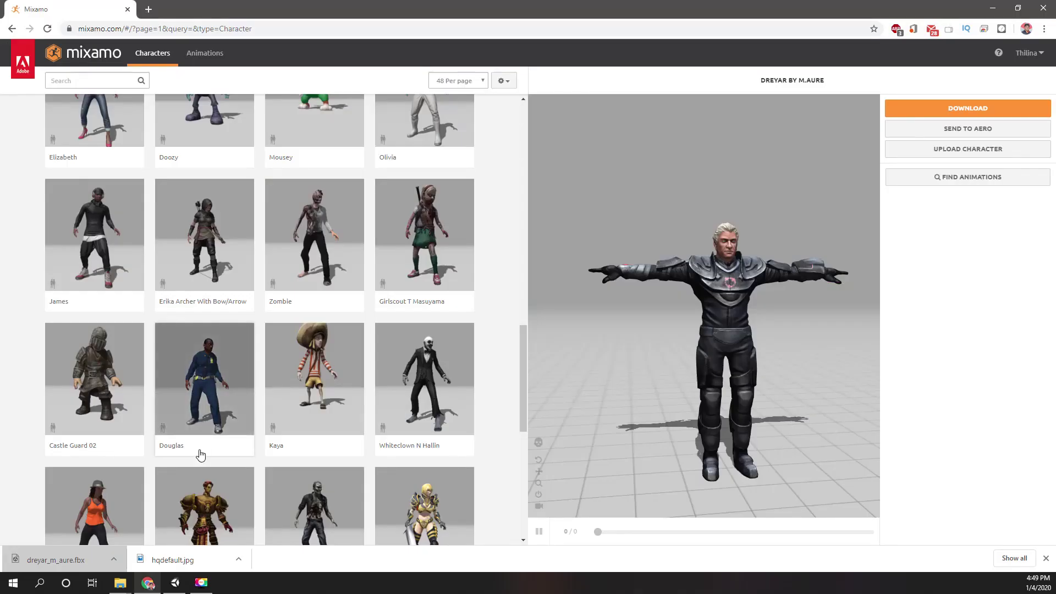
key("alt+Tab")
left_click_drag(373, 375, 337, 412)
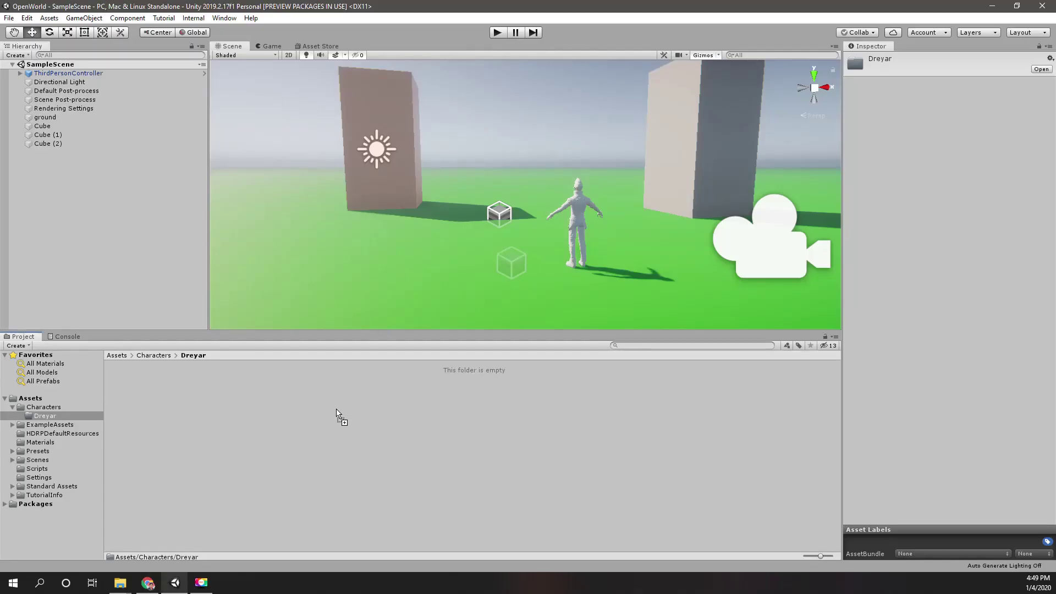
left_click_drag(243, 416, 242, 416)
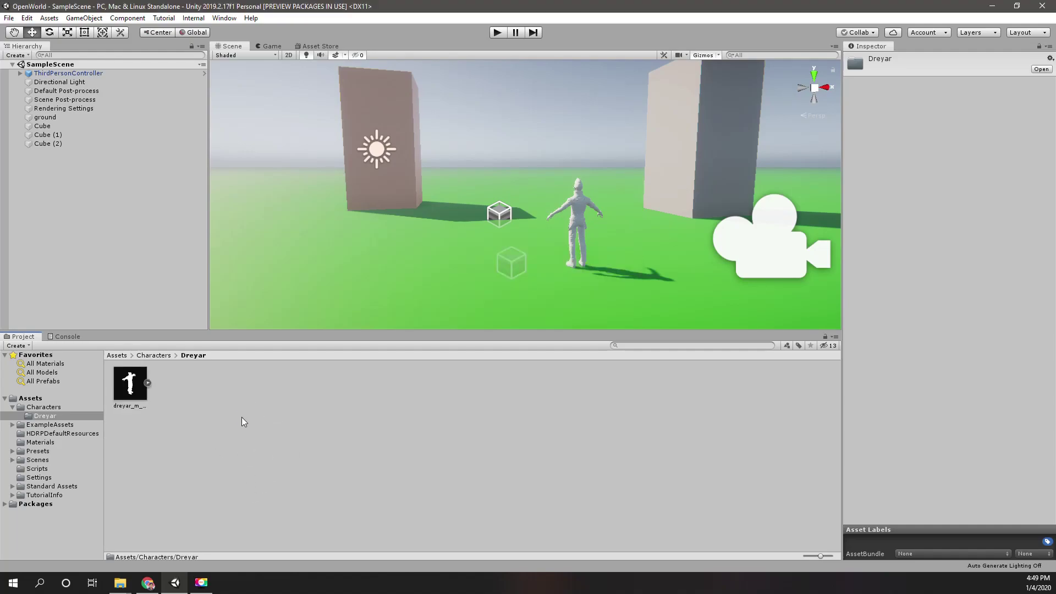
- Expand the imported dreyar_m_aure asset and inspect the previews of its Dreyar mesh and Dreyar object
left_click(148, 383)
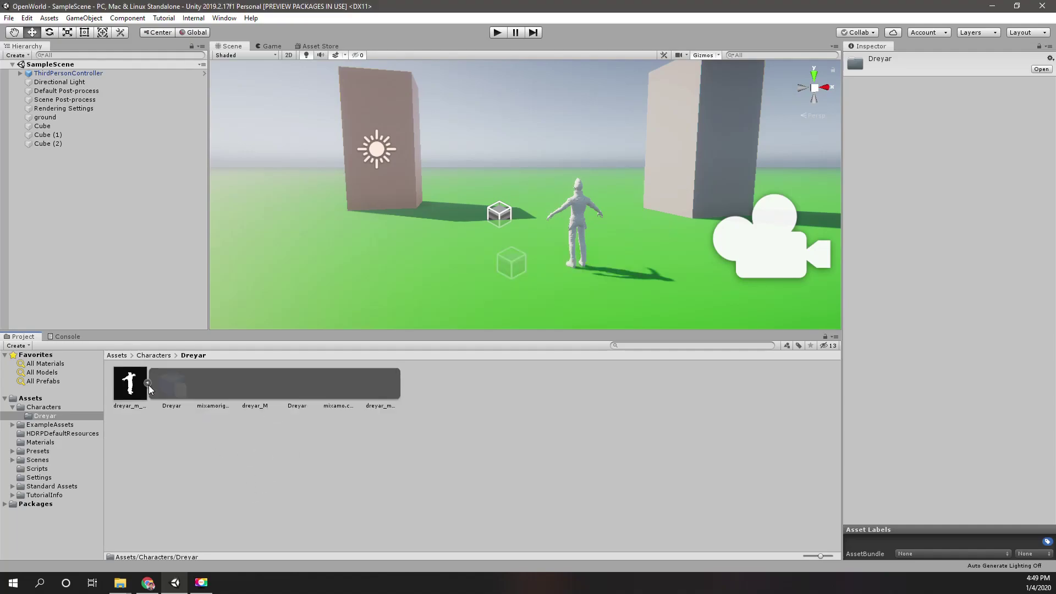
left_click(292, 388)
left_click_drag(946, 469, 948, 271)
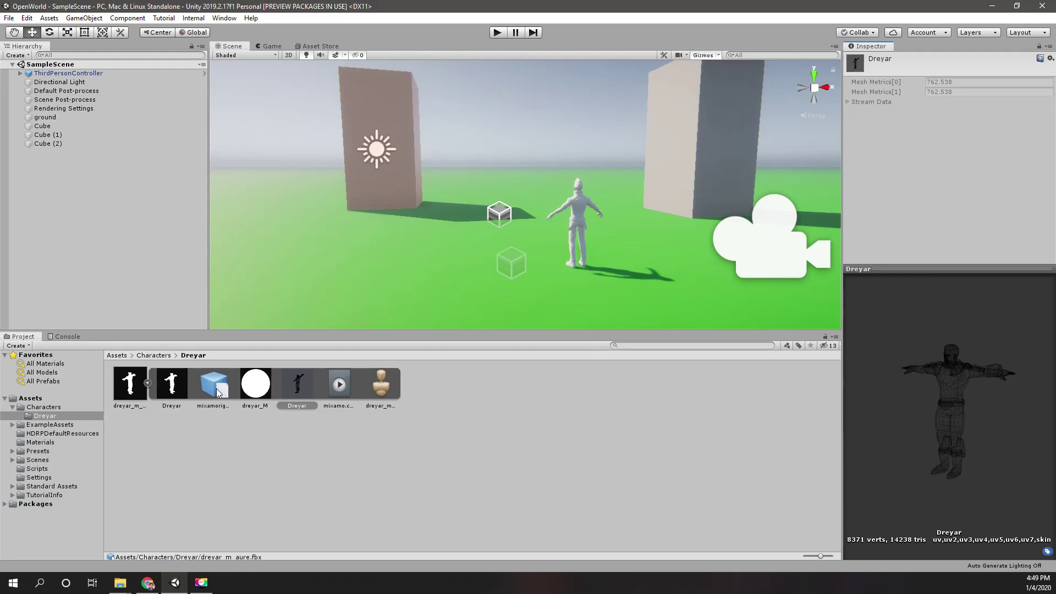
left_click(172, 388)
left_click_drag(968, 368, 814, 356)
left_click_drag(951, 369, 984, 397)
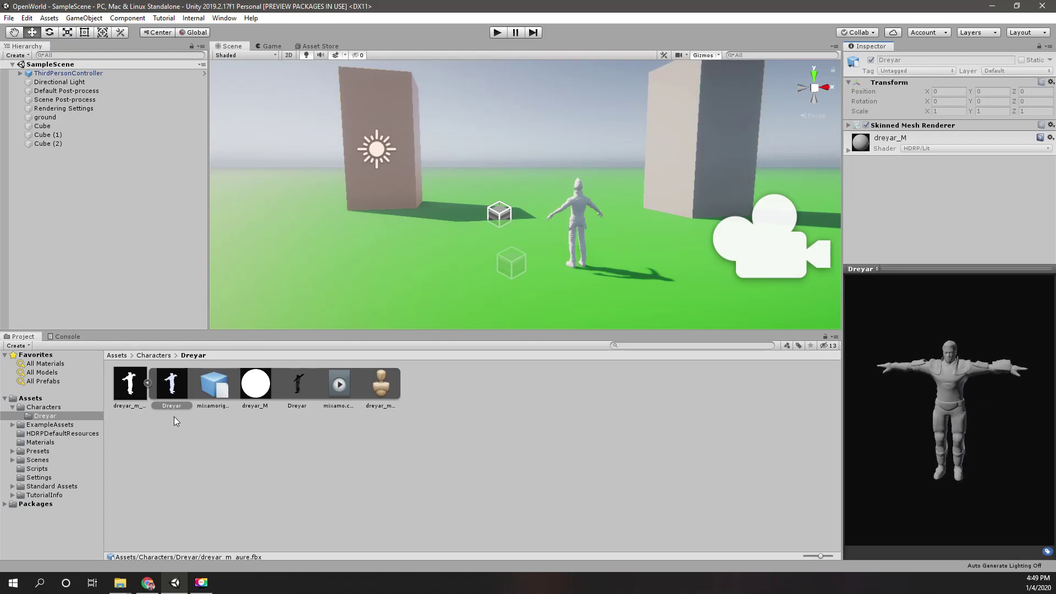
left_click(147, 382)
- Place the dreyar_m_aure model in the scene beside the controller and display the asset's material import settings
left_click_drag(130, 383, 370, 250)
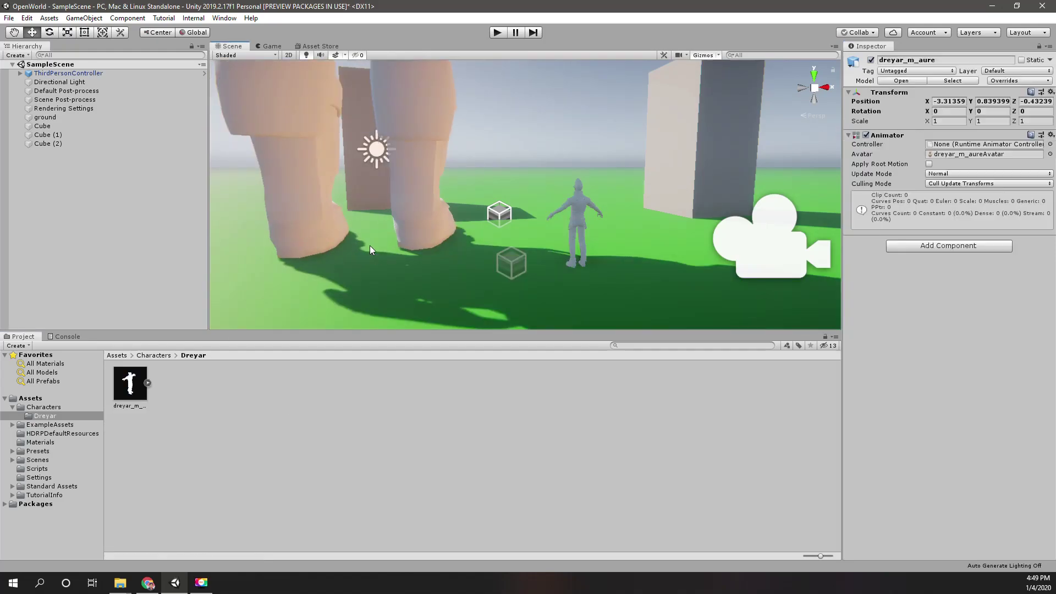
right_click_drag(370, 250, 233, 329)
key("s")
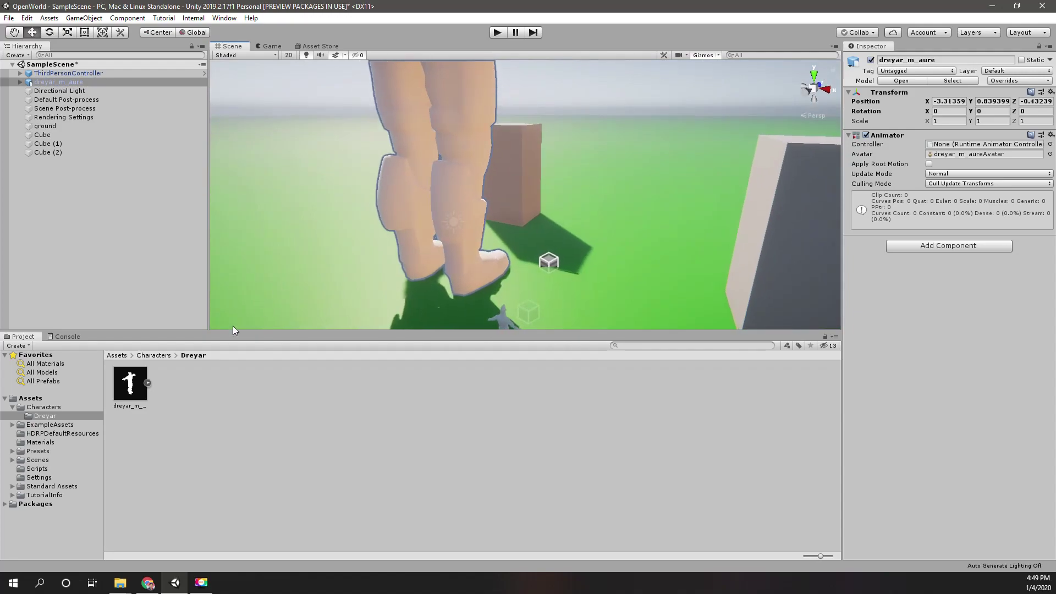
left_click(130, 385)
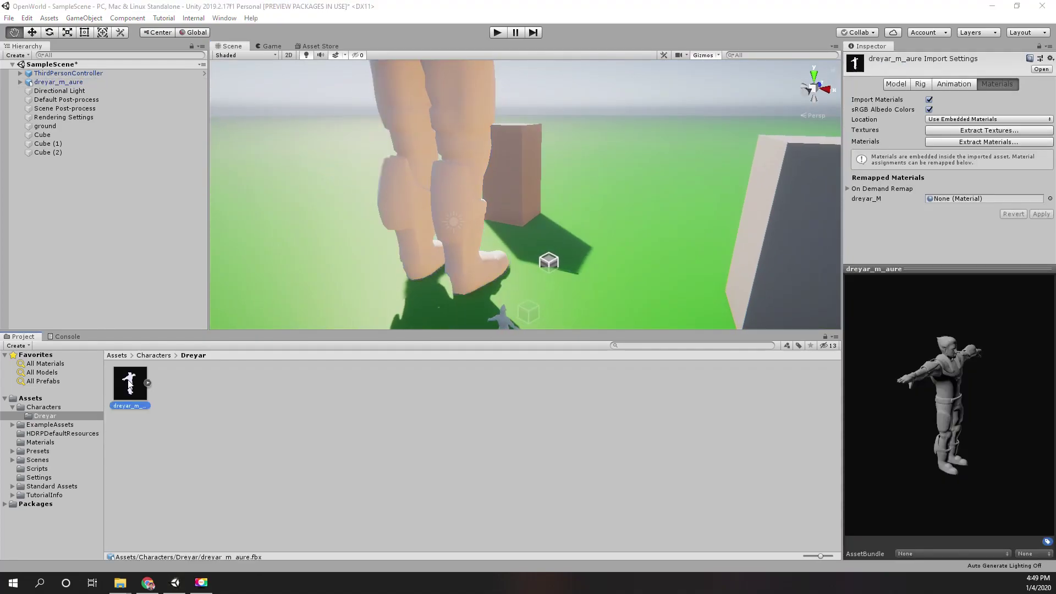
- Switch to Mixamo in Chrome and check the pose options in Dreyar's download settings, without downloading
key("alt+Tab")
scroll(489, 230, "up", 4)
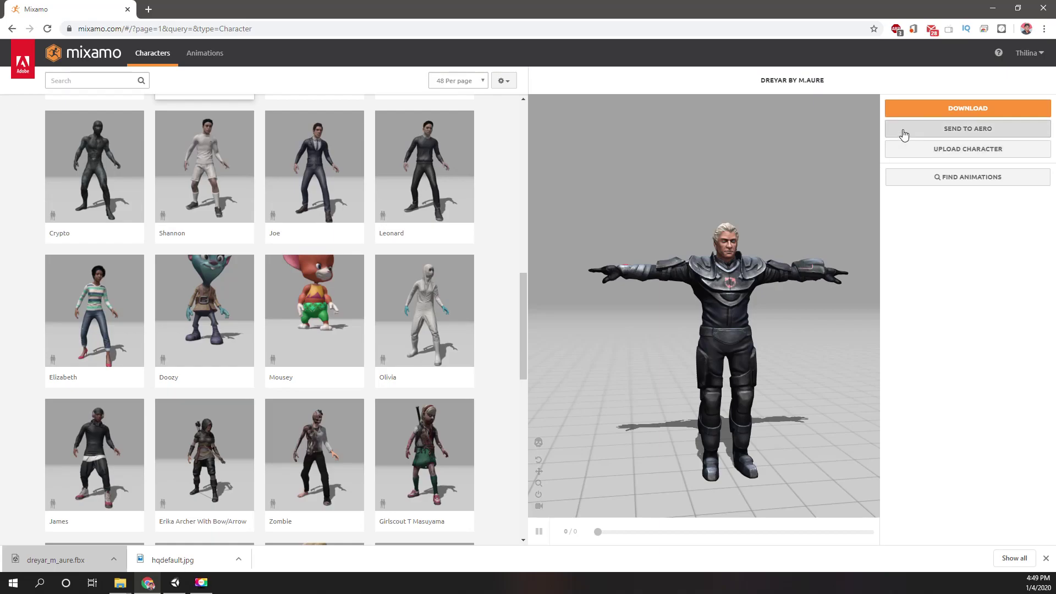
left_click(897, 108)
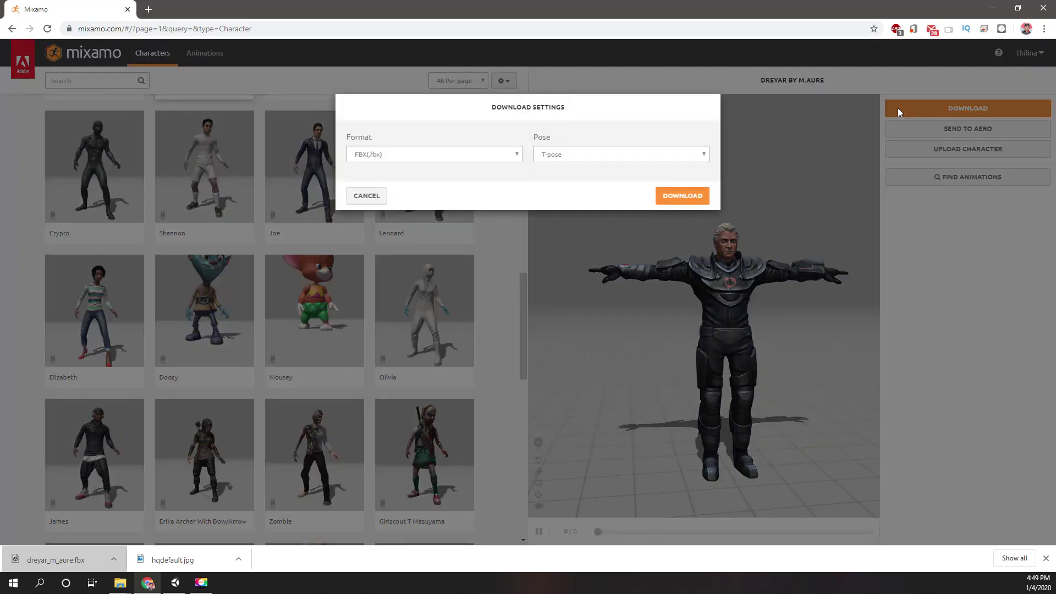
left_click(569, 152)
left_click(565, 155)
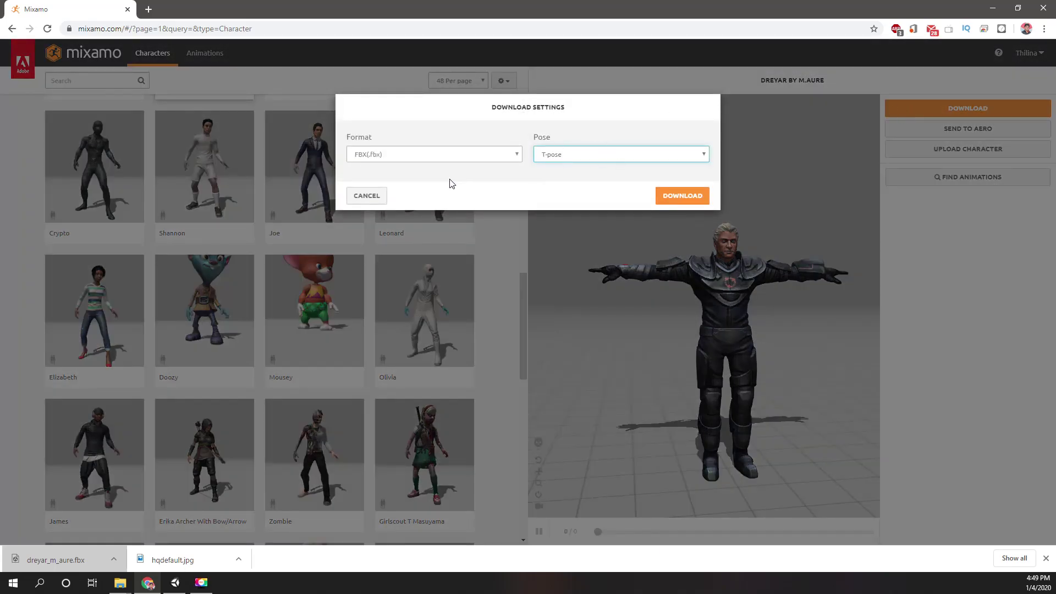
left_click(575, 154)
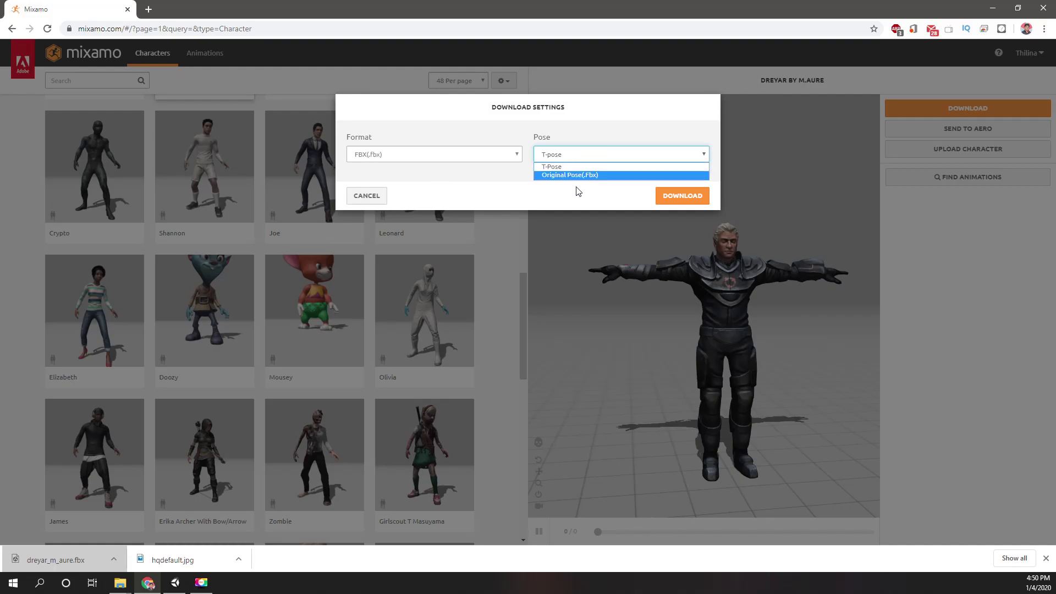
left_click(367, 195)
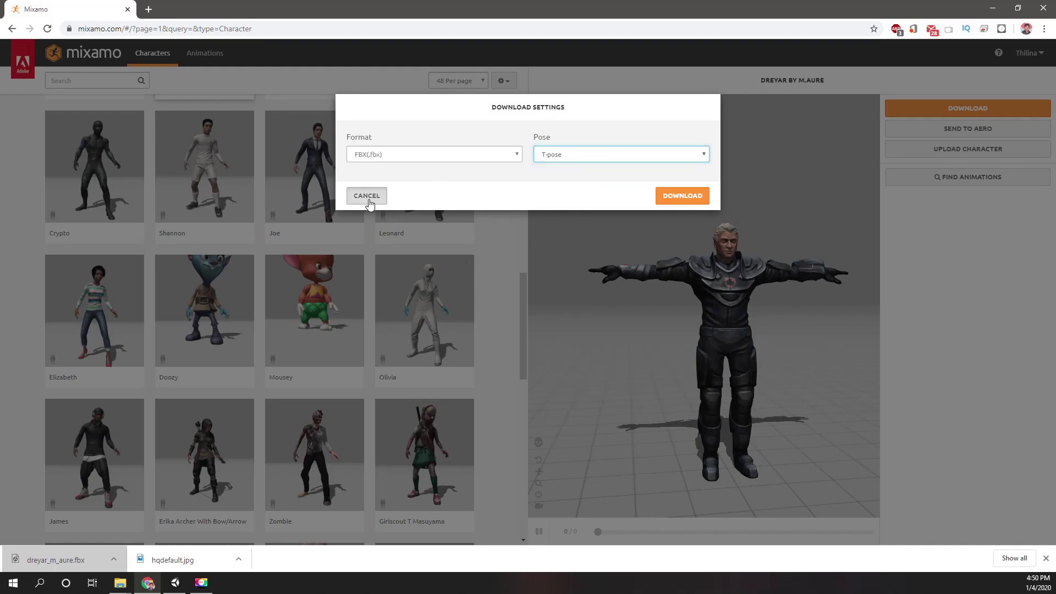
left_click(367, 195)
left_click(470, 81)
left_click(500, 81)
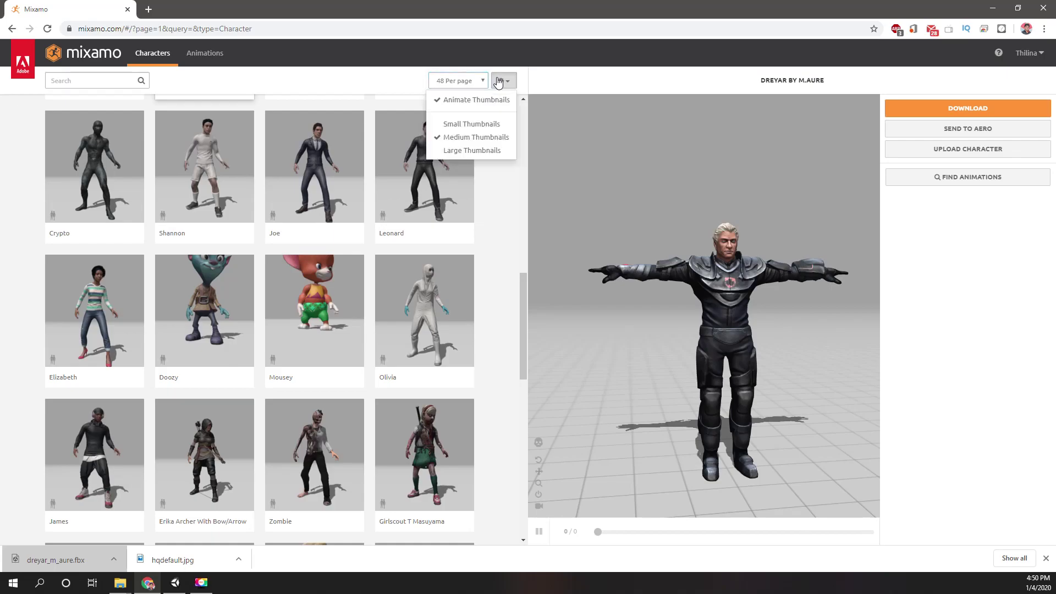
left_click(569, 80)
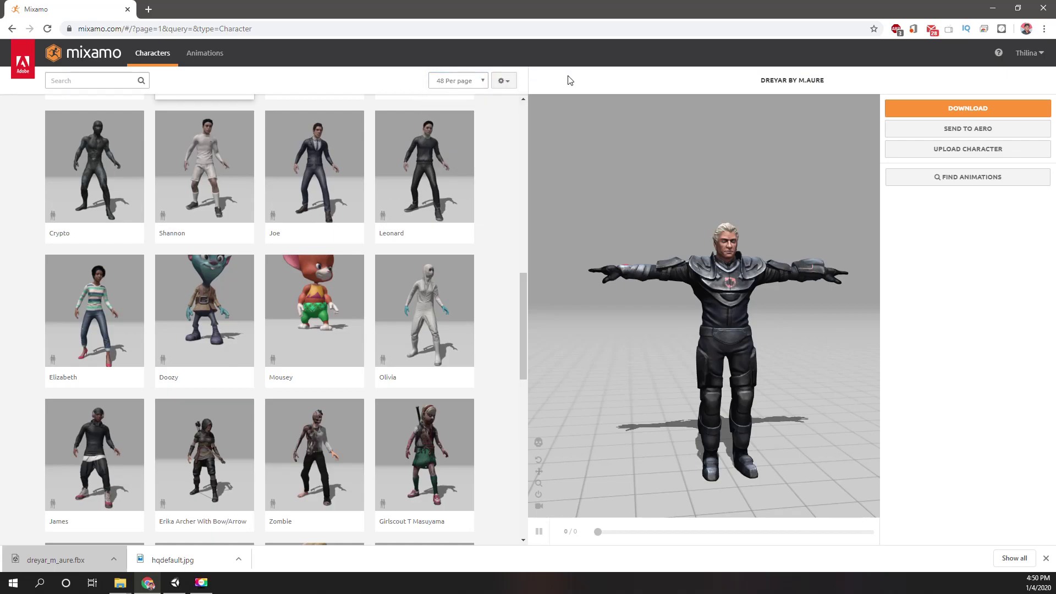
- Search the Mixamo animations for "idle" and apply the second Idle animation in the first row to Dreyar
left_click(205, 53)
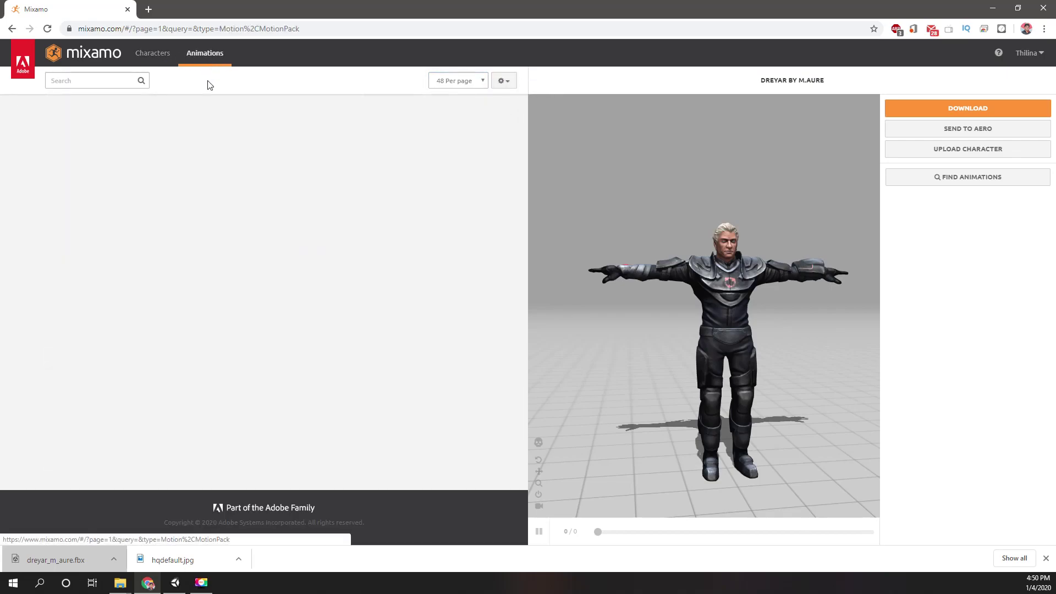
left_click(92, 78)
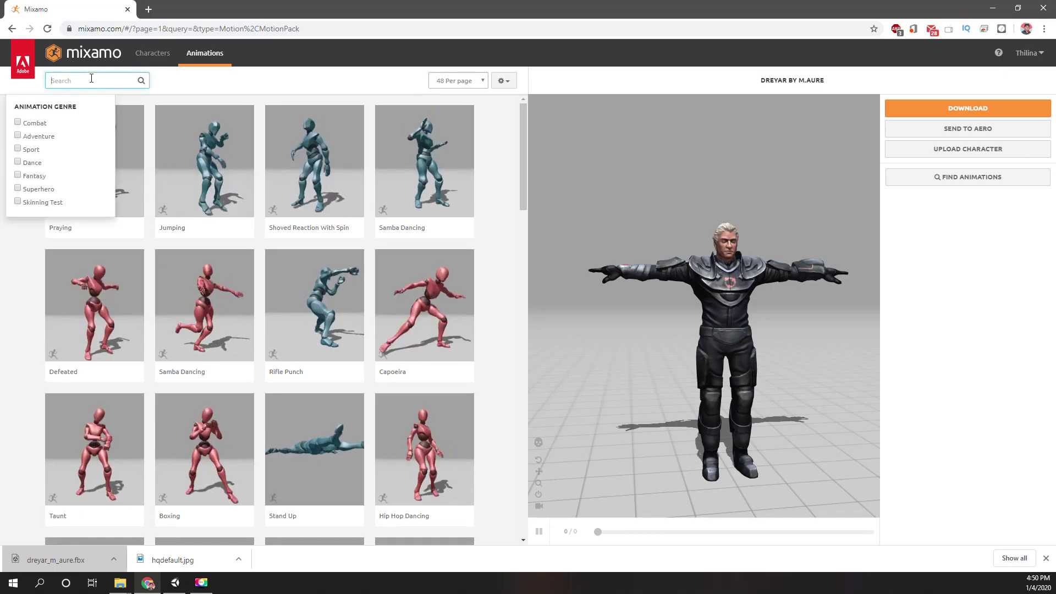
type("idle")
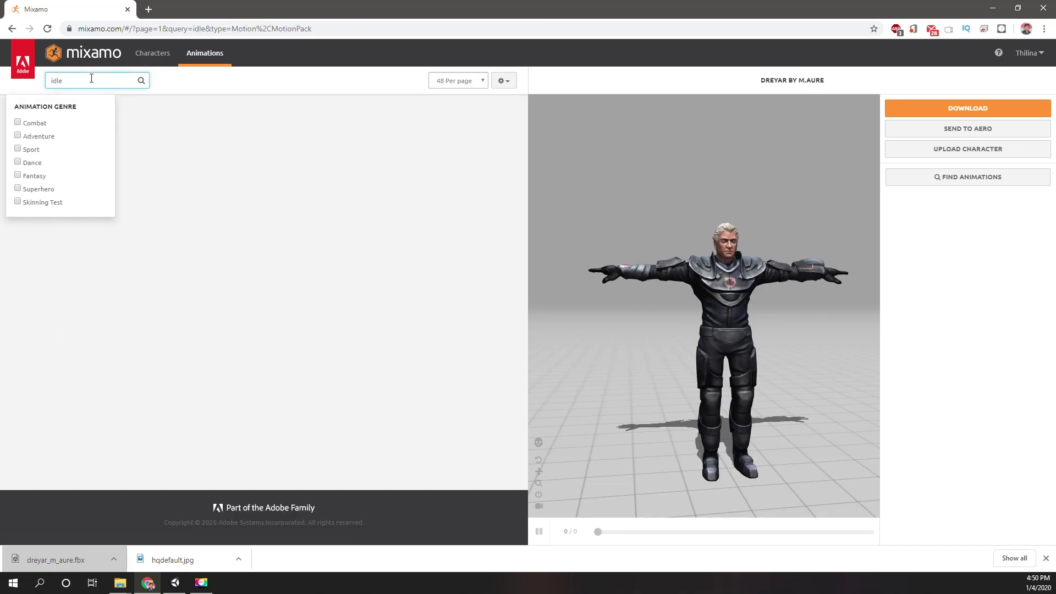
left_click(205, 92)
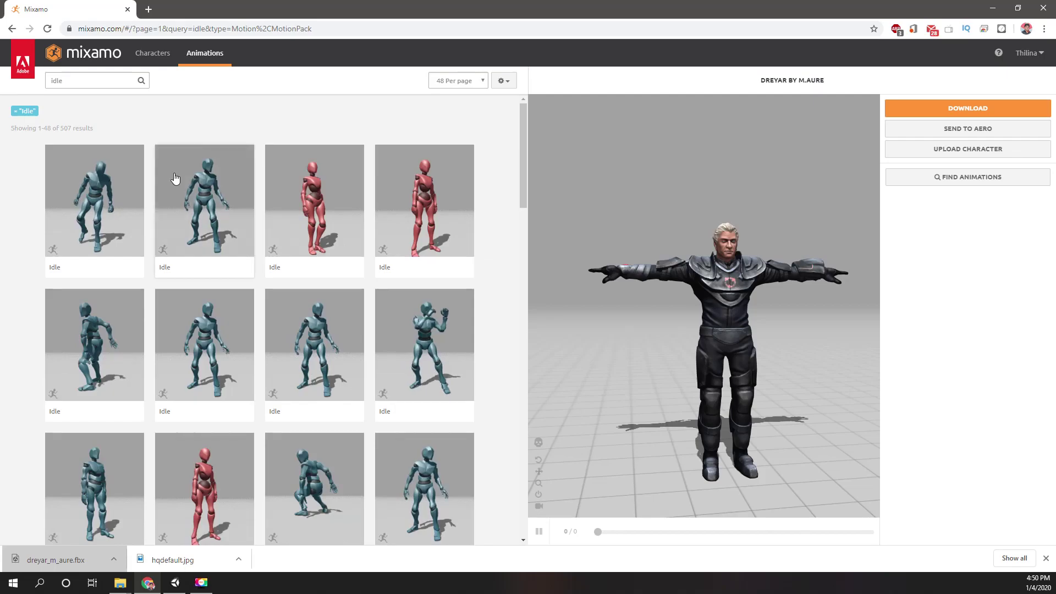
left_click(204, 209)
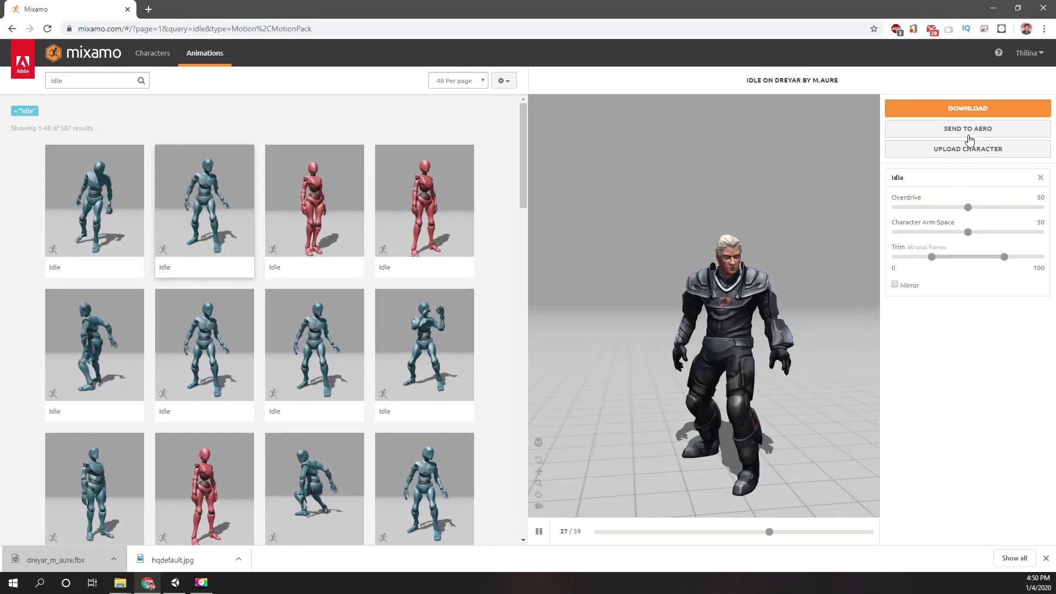
- Check the skin and format options in the Idle animation's download settings, without downloading
left_click(923, 110)
left_click(624, 153)
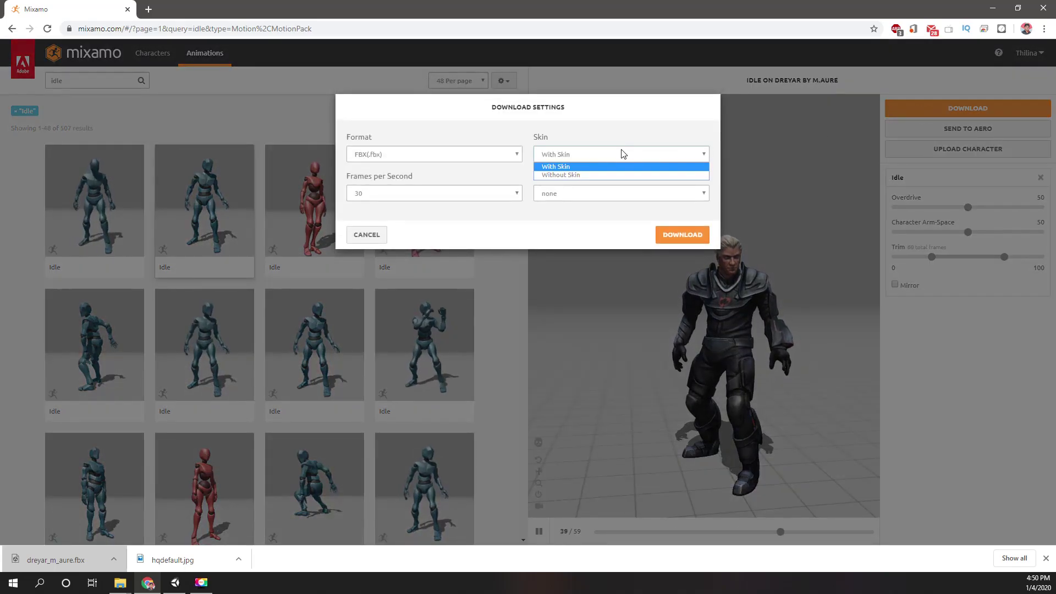
left_click(624, 154)
left_click(461, 160)
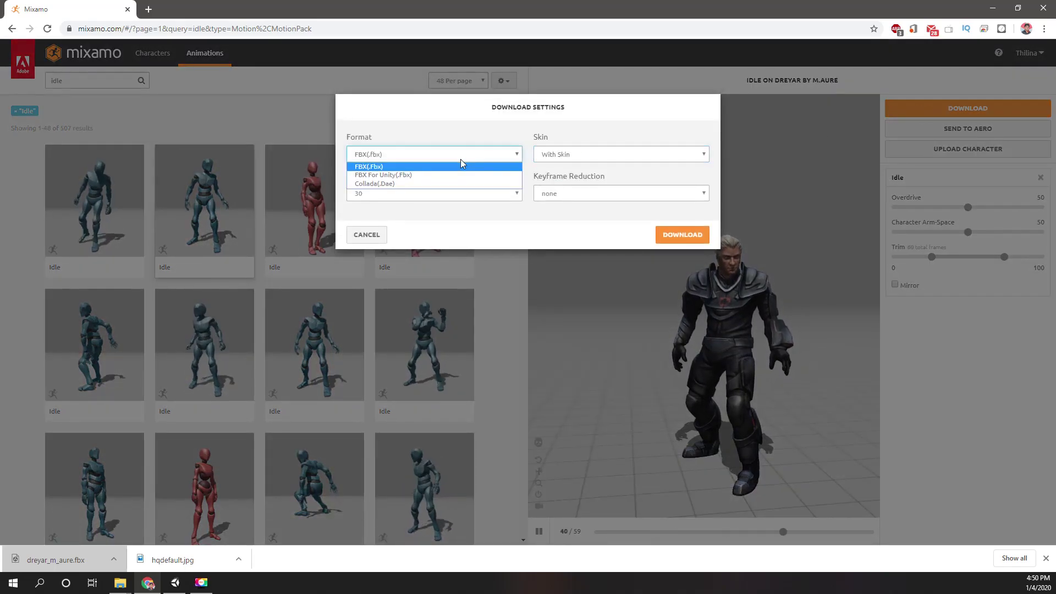
left_click(460, 157)
left_click(397, 155)
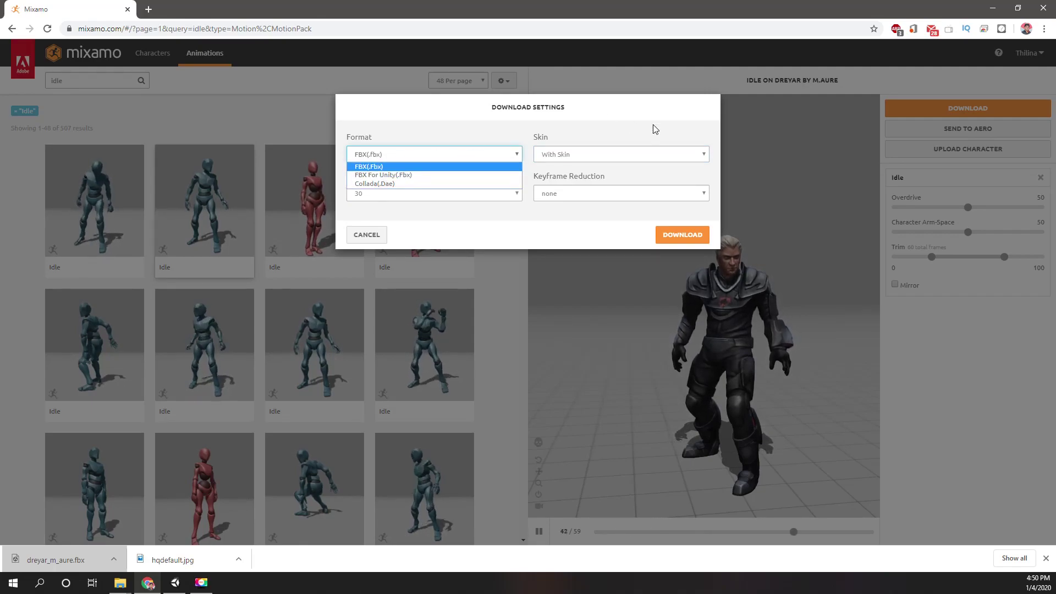
left_click(617, 52)
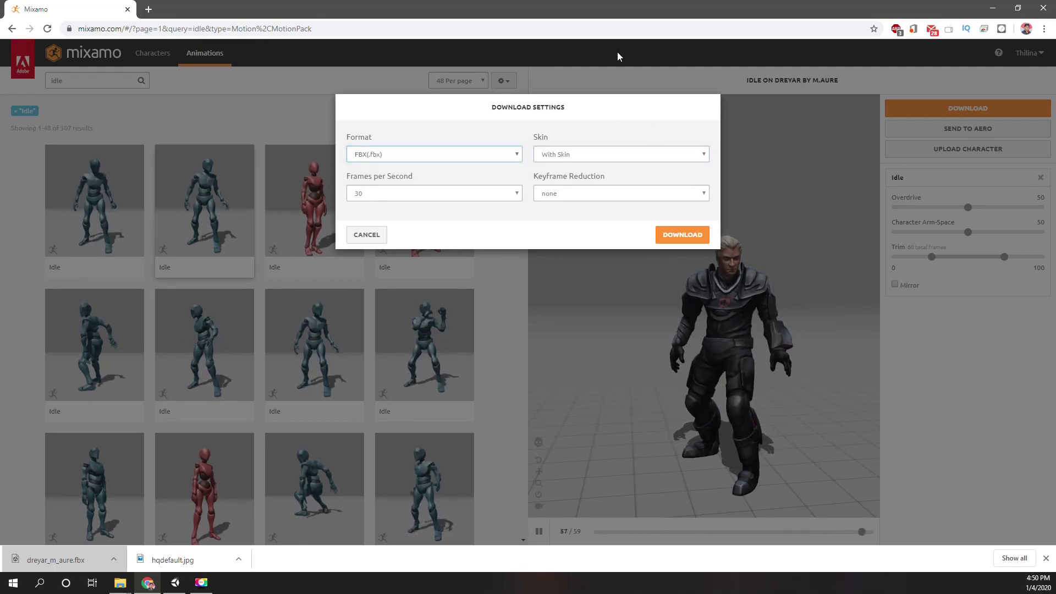
left_click(366, 235)
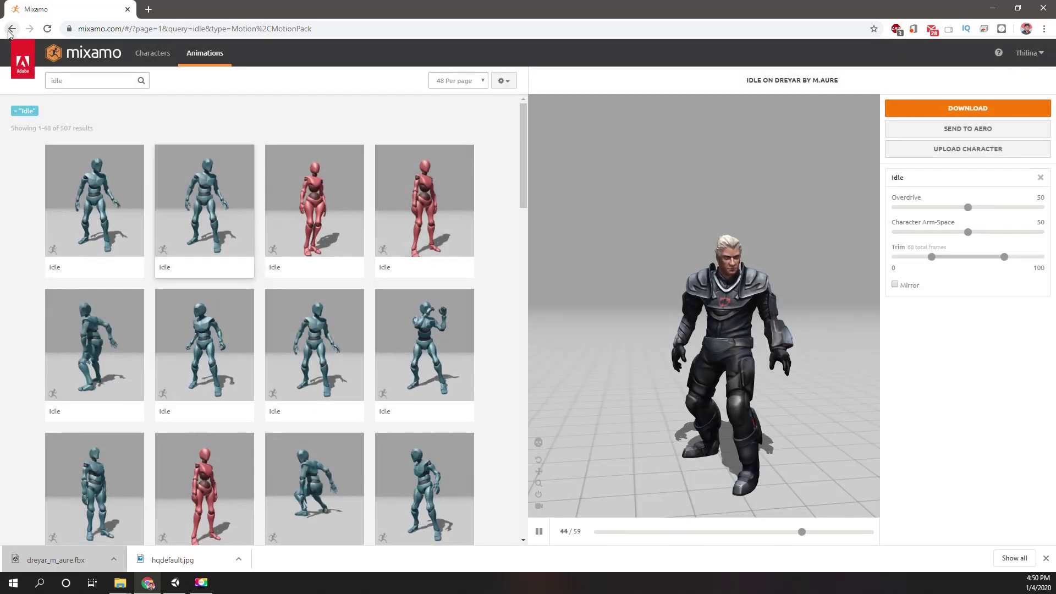
- Return to the Mixamo characters list and download Dreyar's Idle animation in FBX for Unity format with skin, at 30 frames per second
left_click(11, 28)
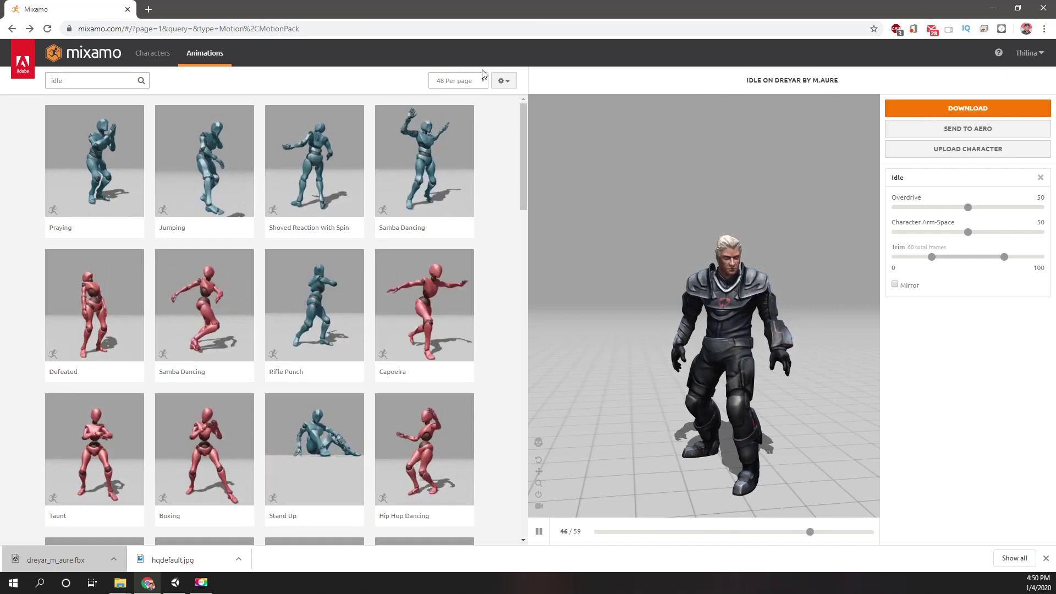
left_click(148, 53)
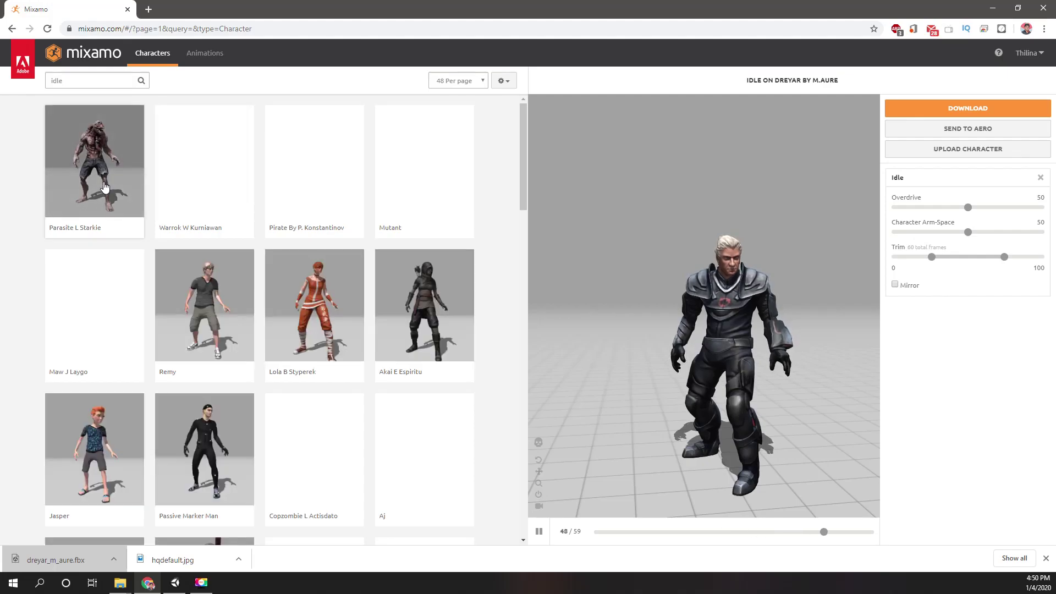
left_click(937, 113)
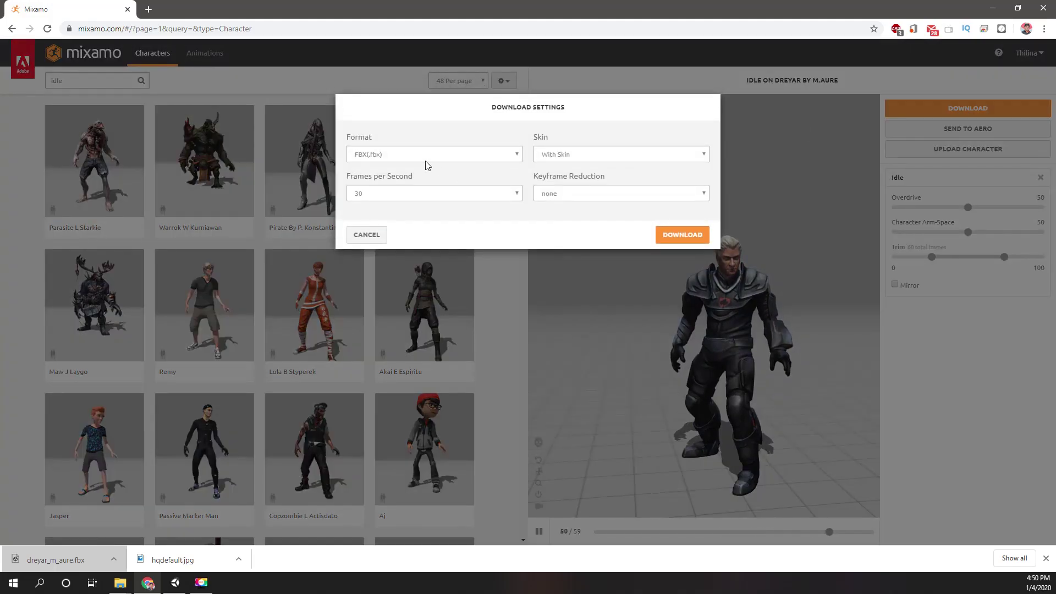
left_click(388, 155)
left_click(382, 175)
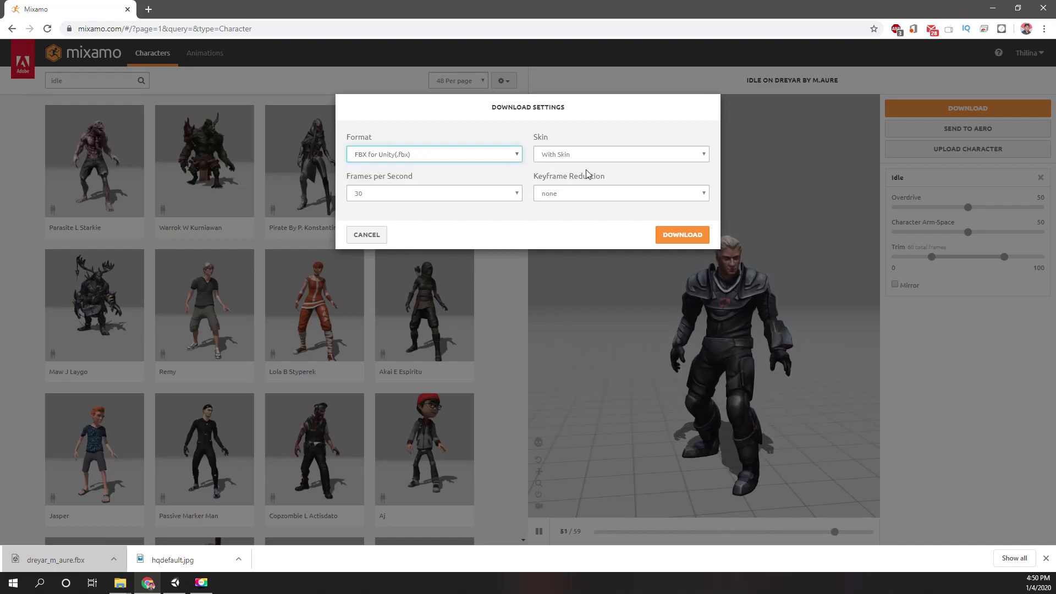
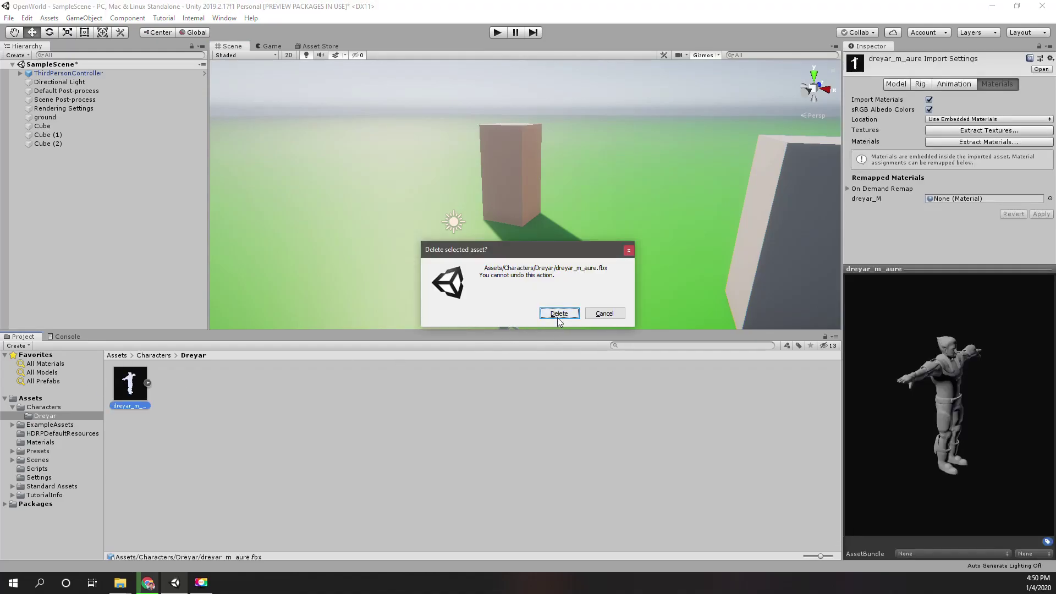
- Delete the dreyar_m_aure.fbx asset from the Characters/Dreyar folder and bring the third-person controller into view
left_click(559, 312)
left_click_drag(506, 281, 511, 249, "alt")
right_click_drag(512, 249, 593, 223)
key("w")
left_click_drag(594, 223, 672, 252, "alt")
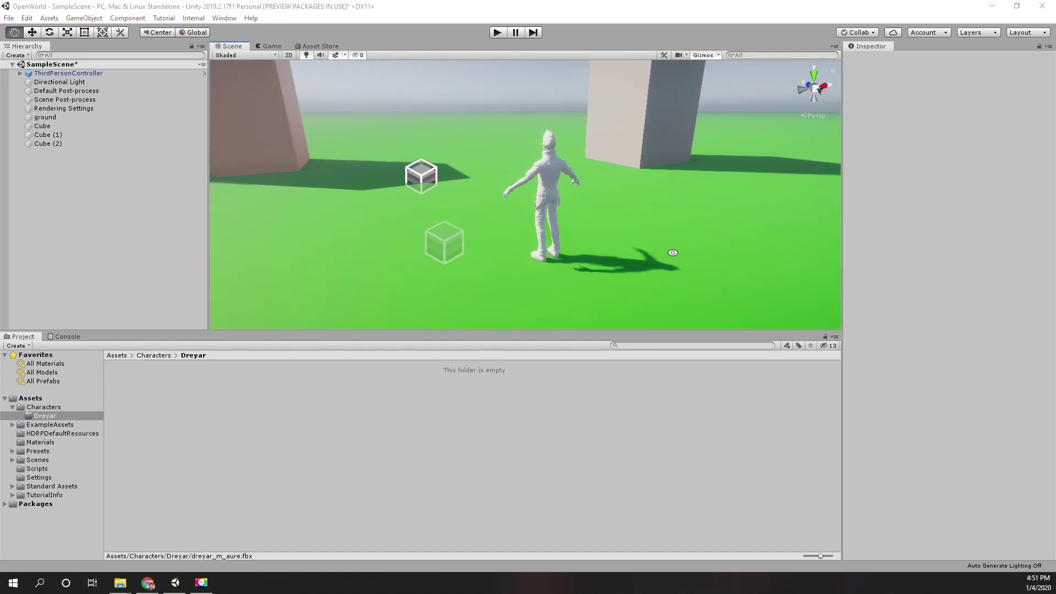
key("alt+Tab")
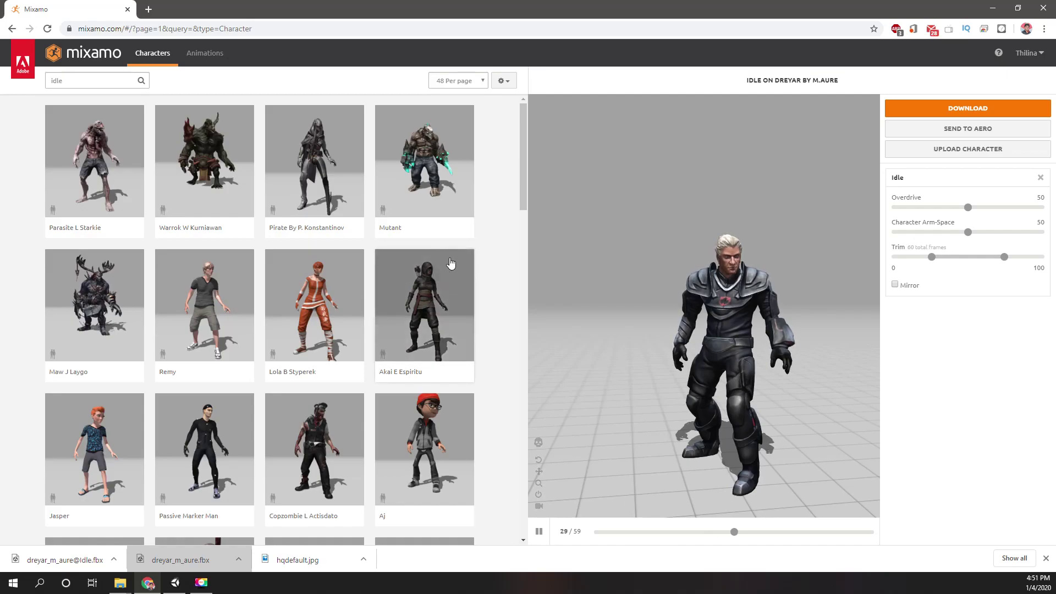
left_click_drag(55, 560, 323, 483)
key("alt+Tab")
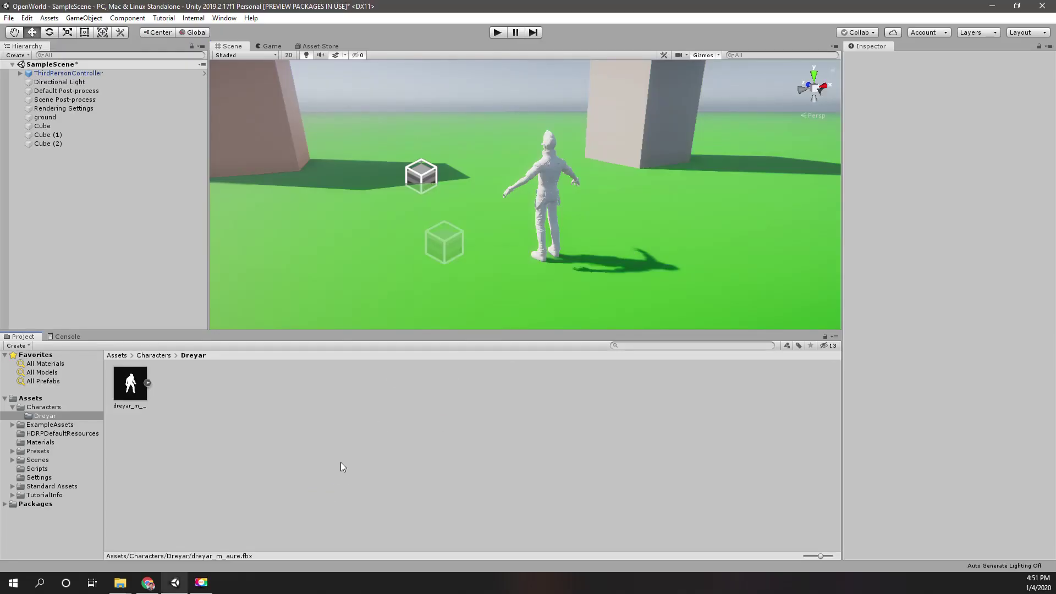
left_click(135, 385)
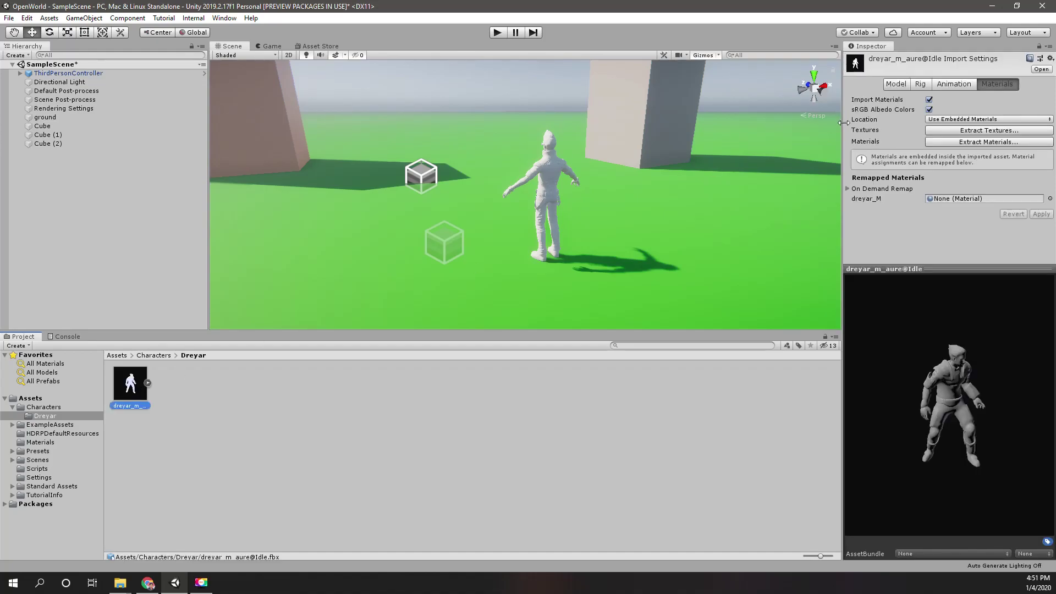
left_click(956, 86)
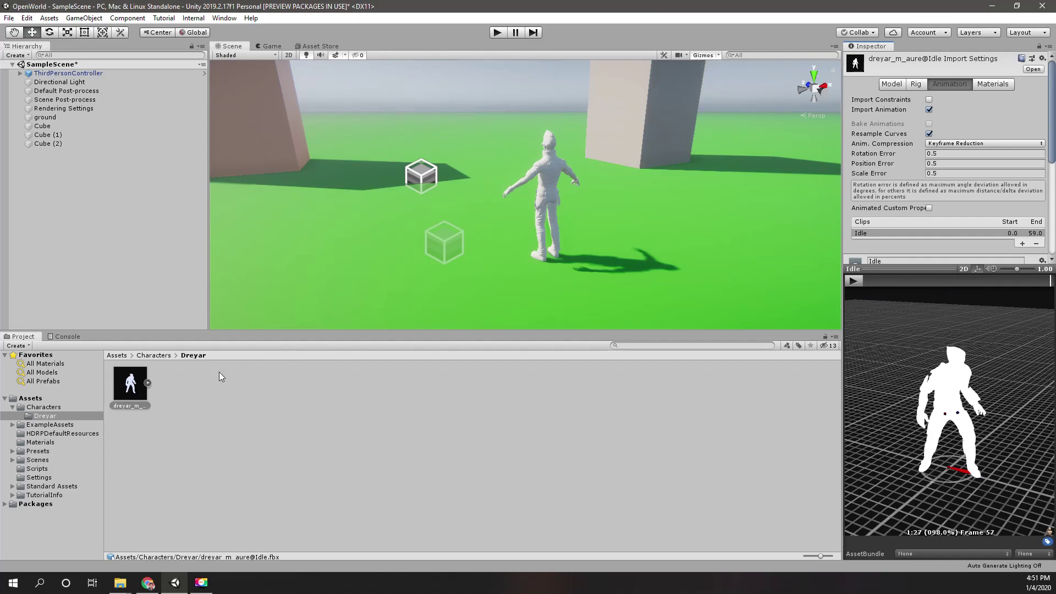
left_click(148, 383)
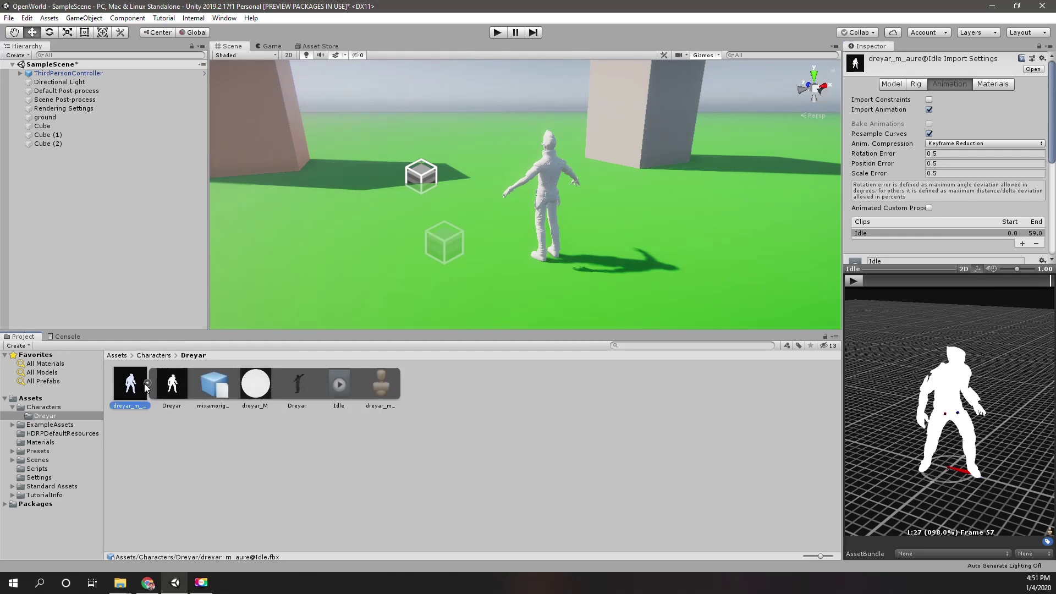
left_click(147, 382)
- Place the dreyar_m_aure@Idle model in the scene near the third-person controller
left_click_drag(144, 384, 308, 247)
right_click_drag(592, 194, 417, 149)
left_click_drag(417, 150, 424, 156, "alt")
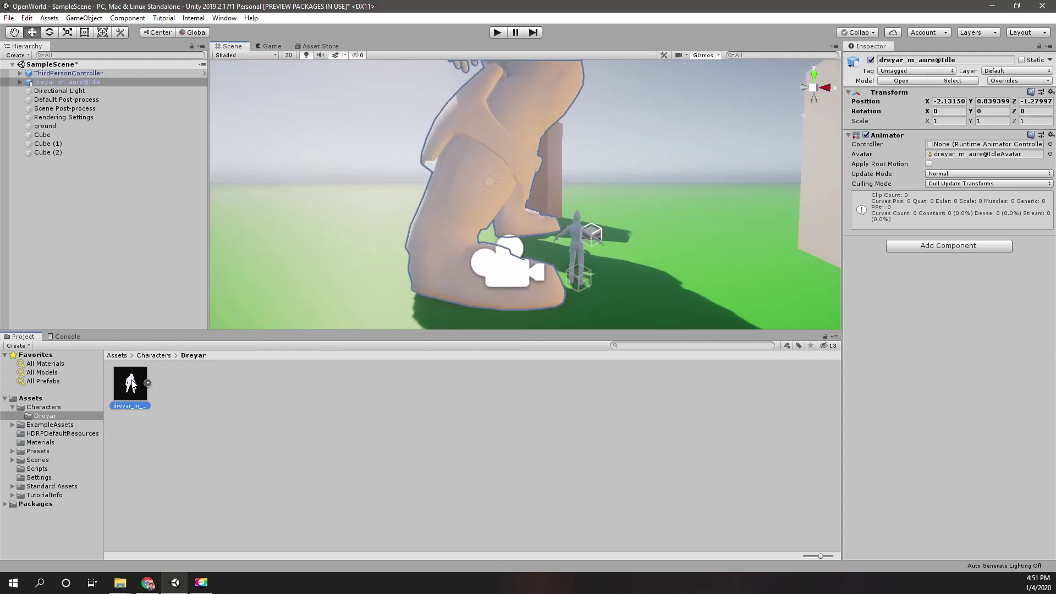
- Set the scale factor of the dreyar_m_aure@Idle asset to 0.1 in its model import settings and apply it
left_click(130, 384)
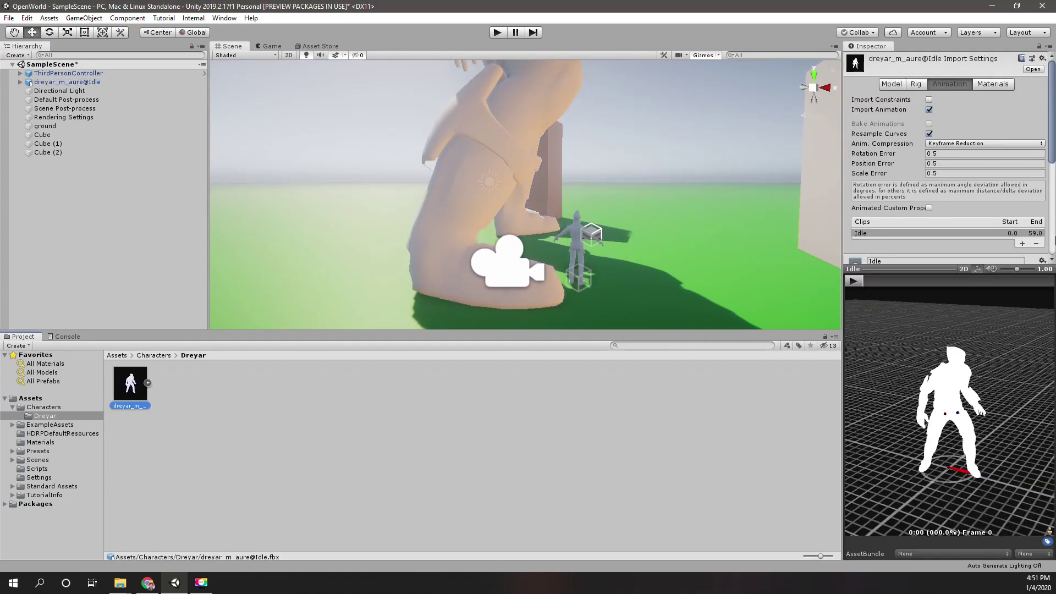
left_click(902, 86)
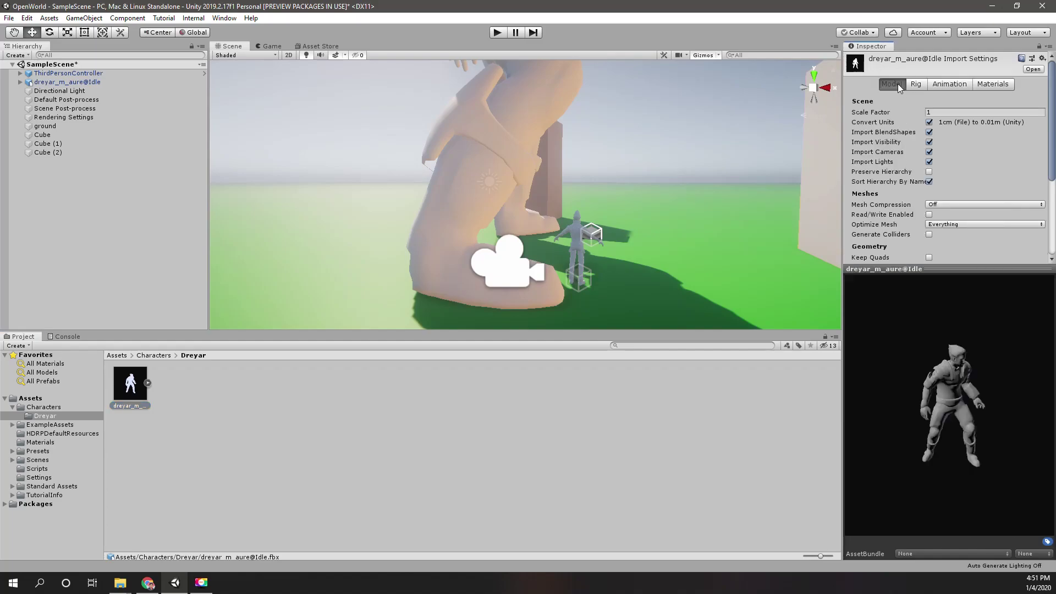
left_click(952, 114)
type("0.01")
key("Return")
type("0.1")
scroll(952, 134, "down", 5)
left_click(1033, 255)
right_click_drag(684, 255, 495, 220)
- Play-test the scene, walking the controller beside the Dreyar model to compare their sizes, and stop the game
left_click(496, 33)
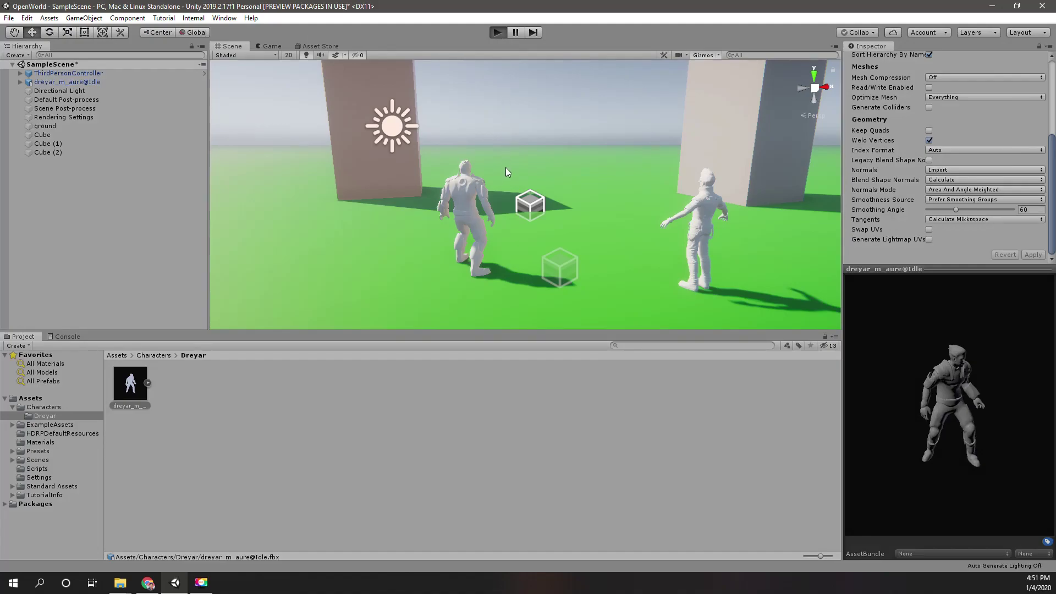
key("w")
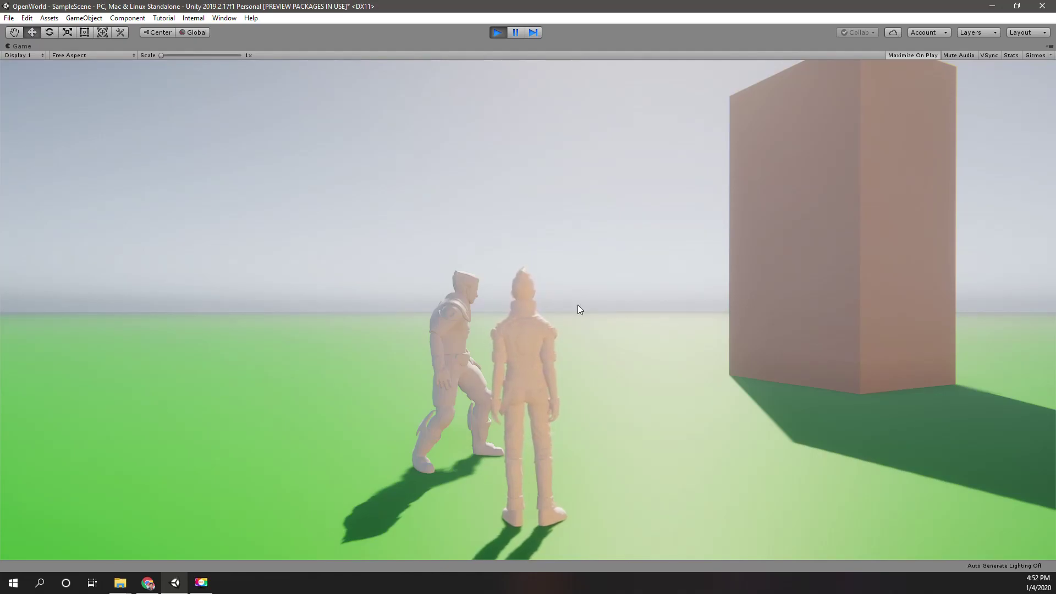
left_click(496, 32)
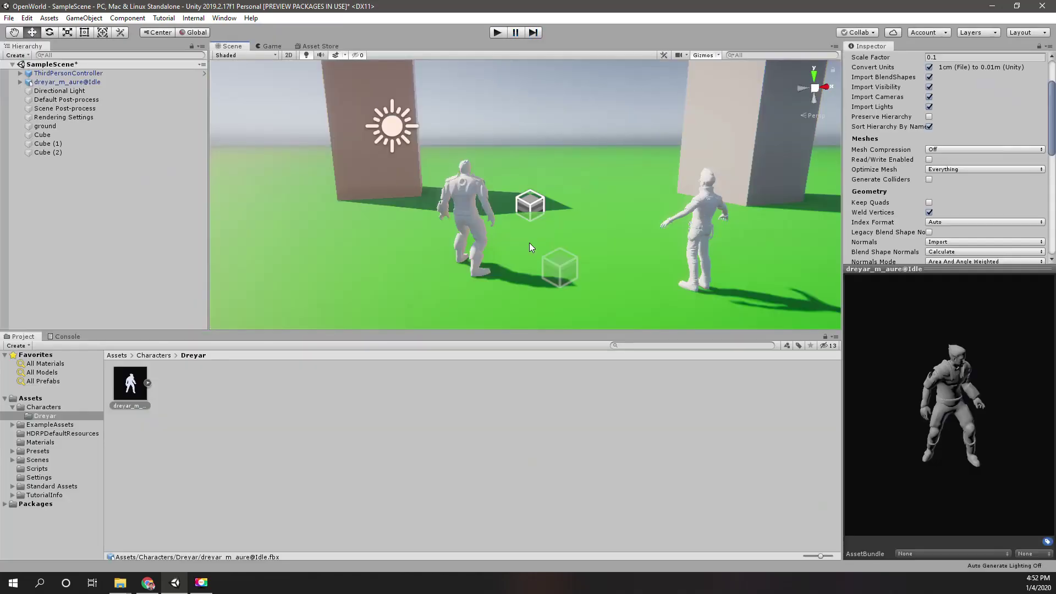
right_click_drag(352, 266, 426, 243)
key("w")
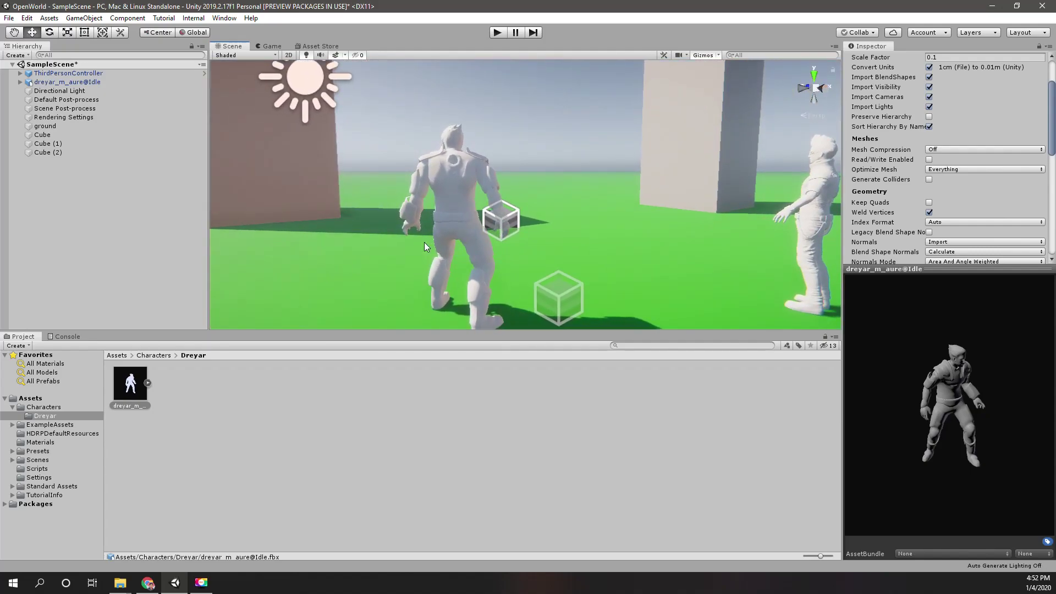
- Create a folder named Textures inside the Characters/Dreyar folder
right_click(167, 446)
mouse_move(244, 155)
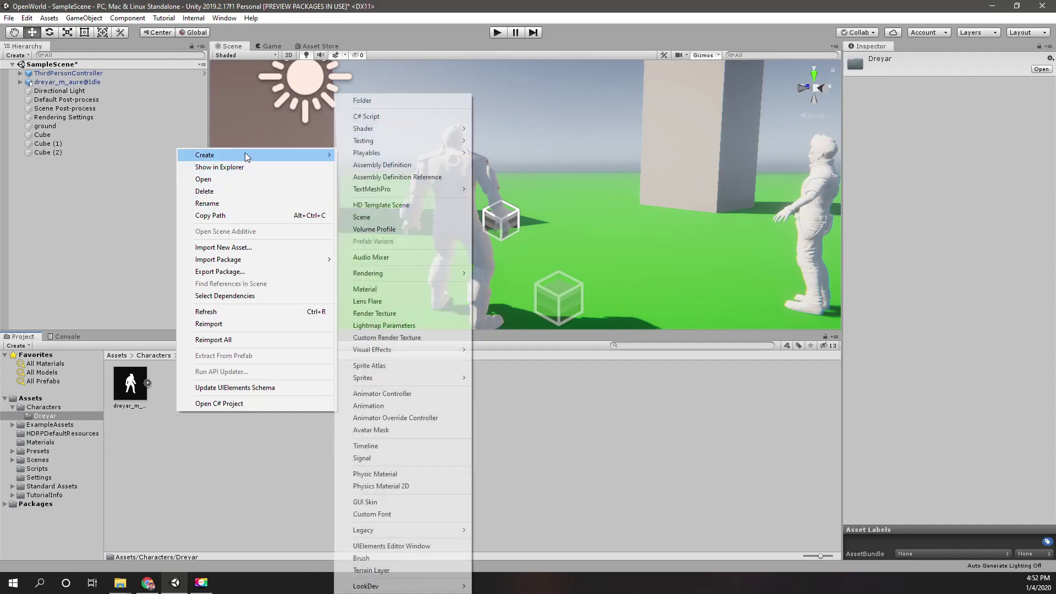
left_click(374, 100)
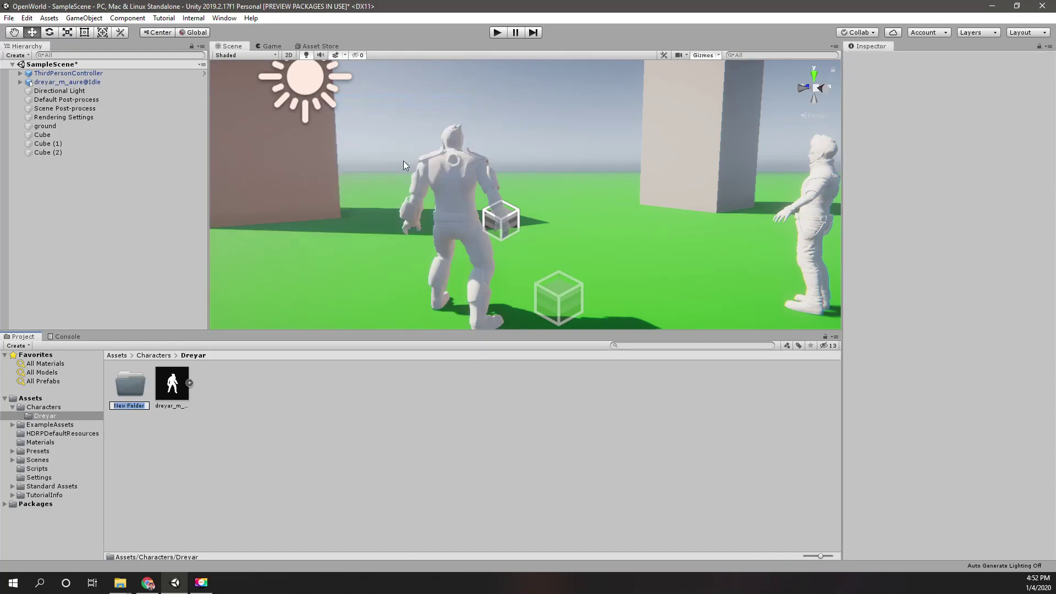
type("Textures")
left_click(402, 160)
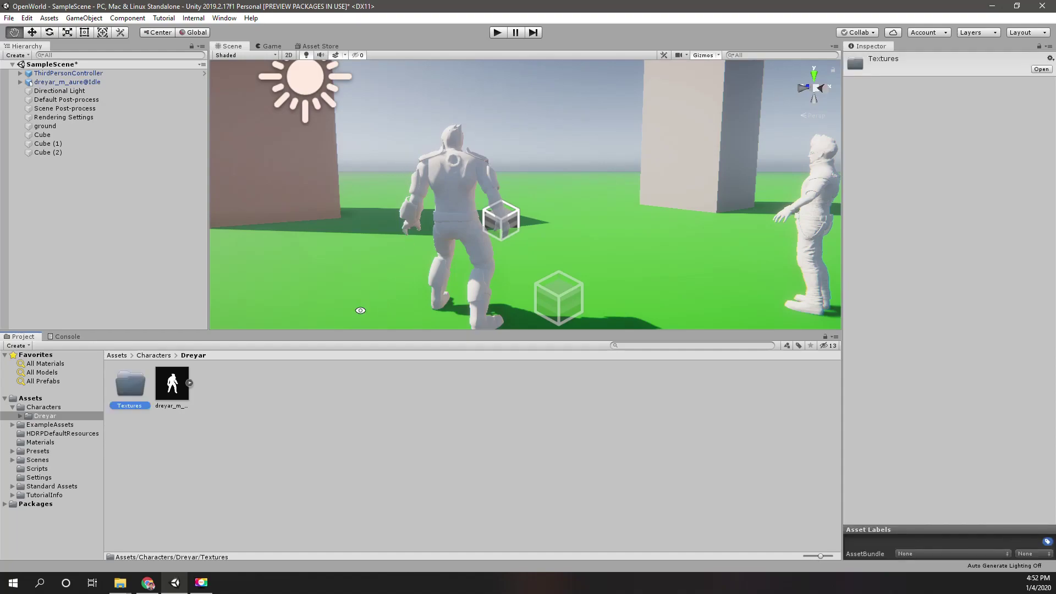
key("alt+Tab")
key("alt+Tab")
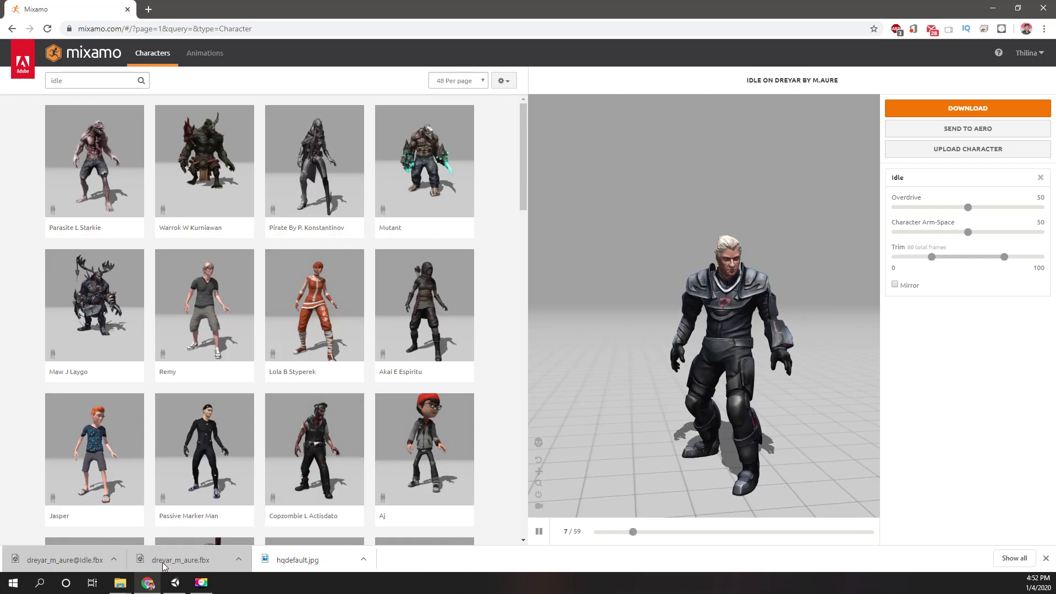
left_click(111, 555)
left_click(138, 523)
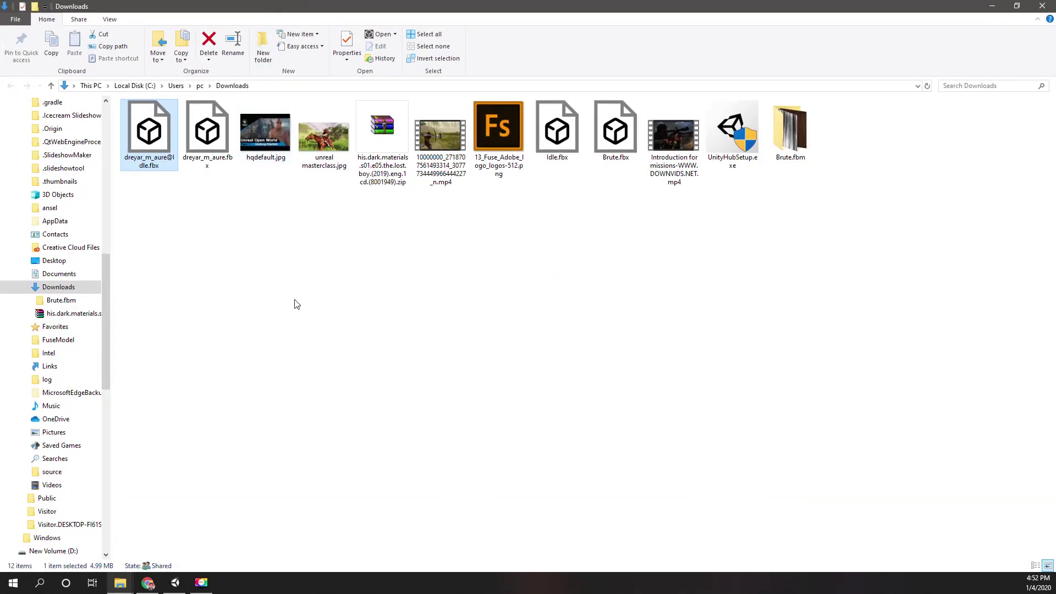
left_click(205, 139)
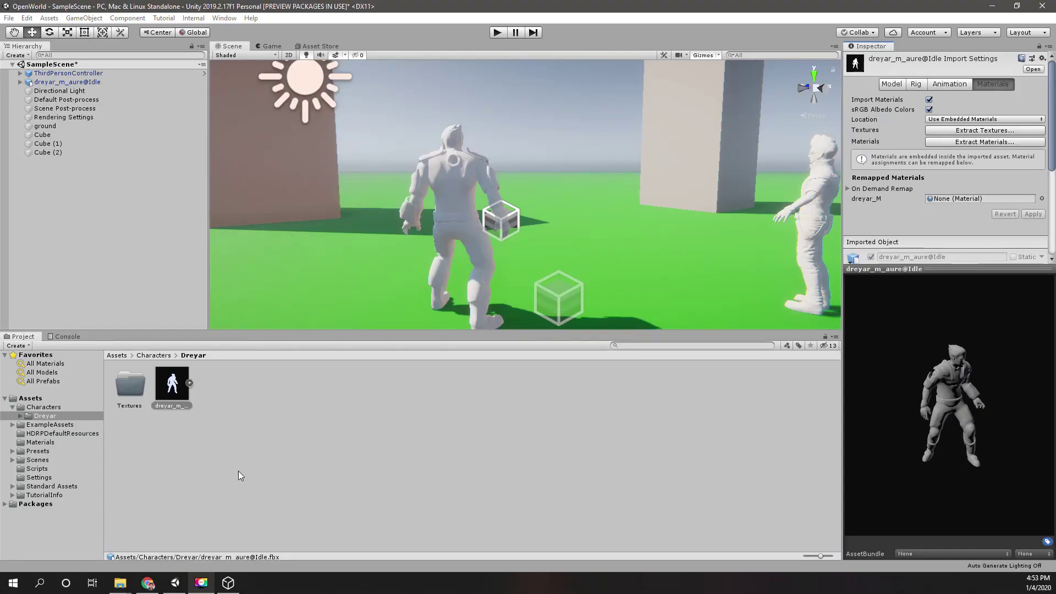
left_click(178, 387)
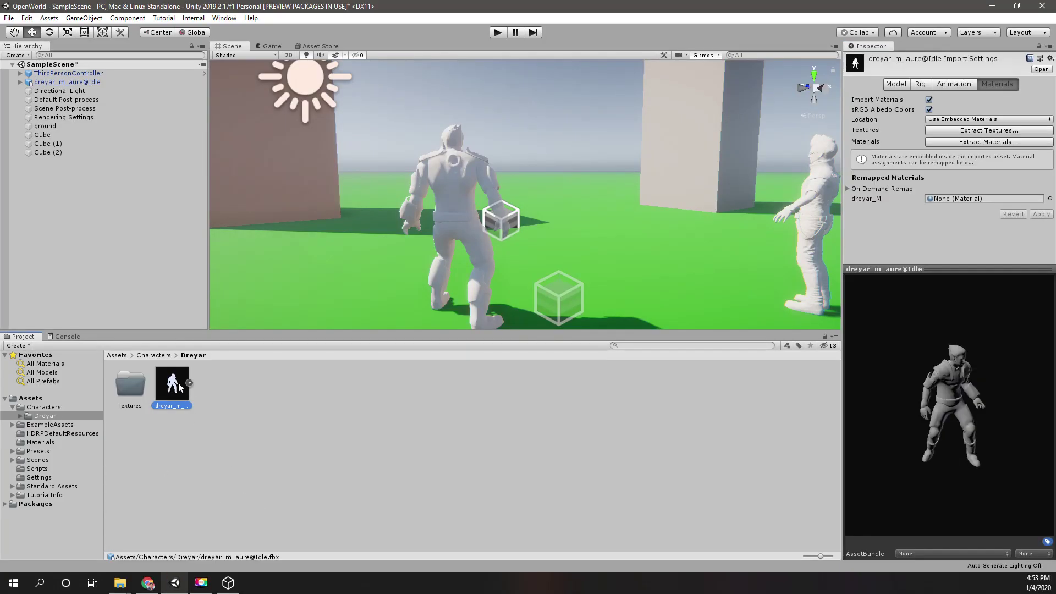
left_click(959, 131)
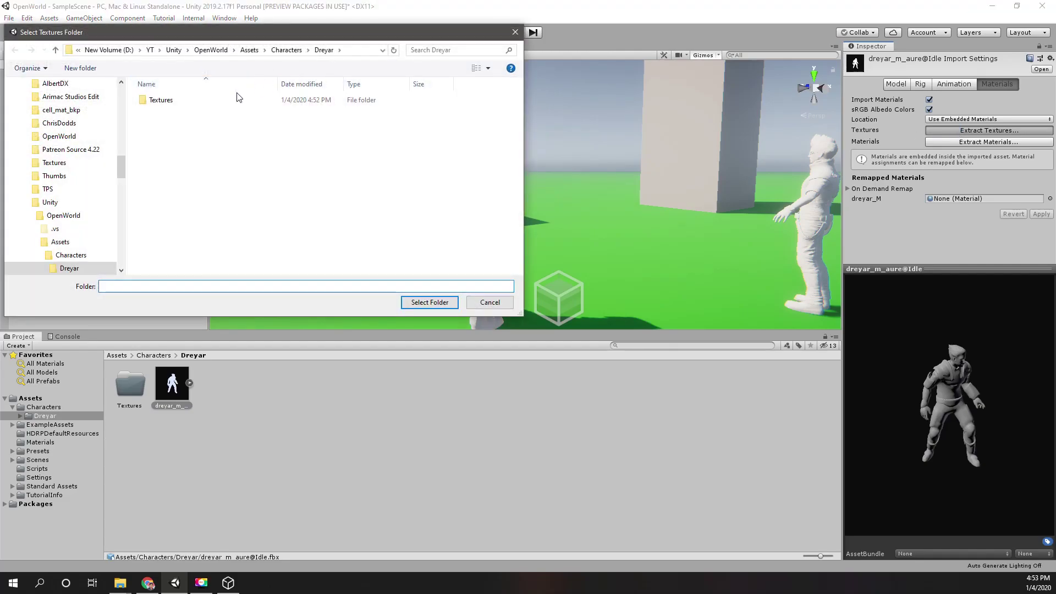
double_click(190, 102)
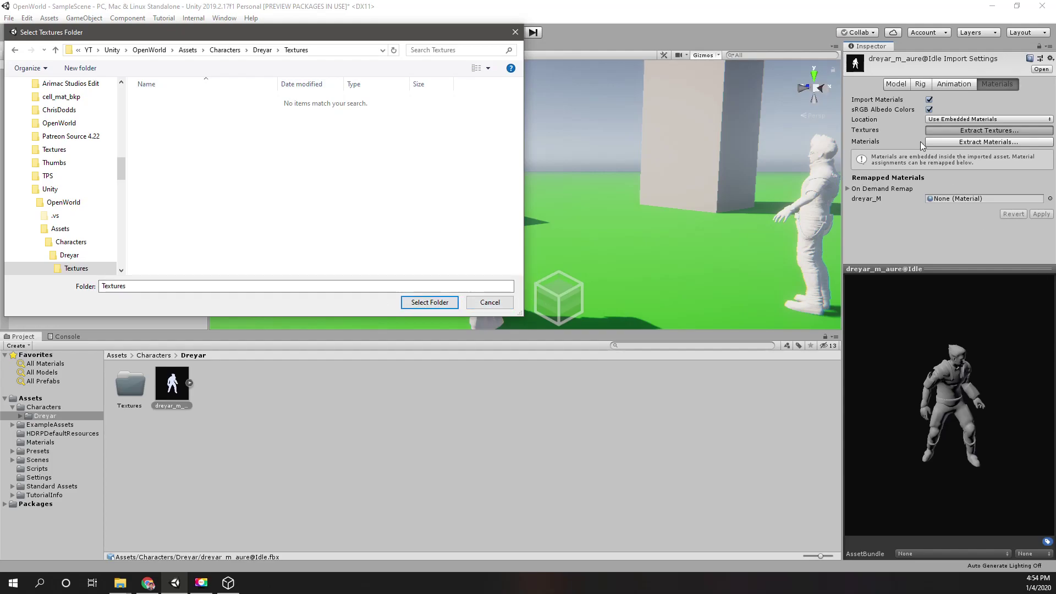
left_click(492, 303)
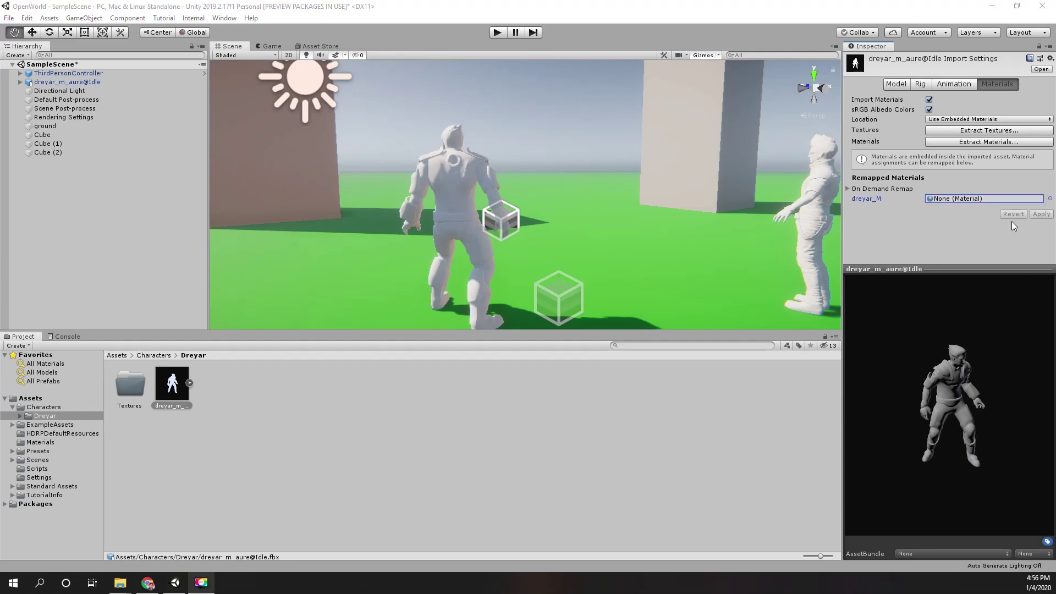
- Extract the embedded textures of dreyar_m_aure@Idle into the Characters/Dreyar folder and view the textured model in the scene
left_click(949, 132)
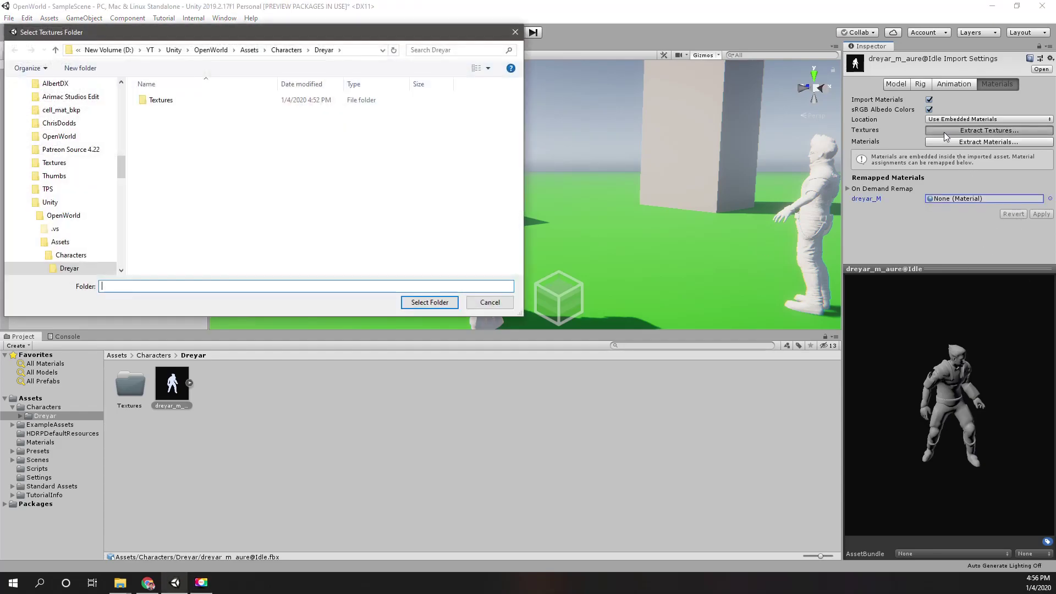
left_click(430, 303)
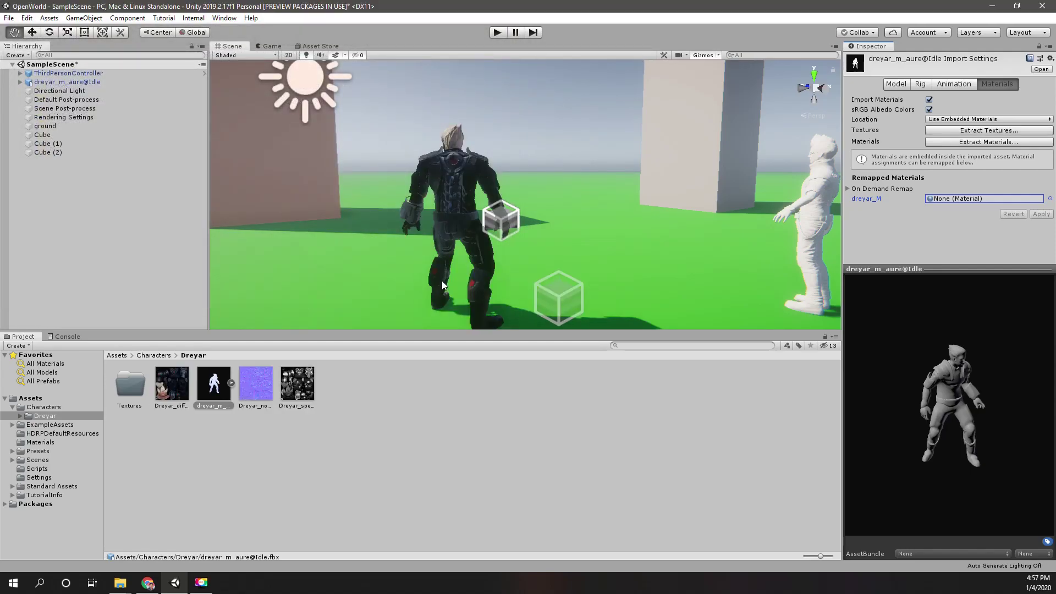
left_click(987, 133)
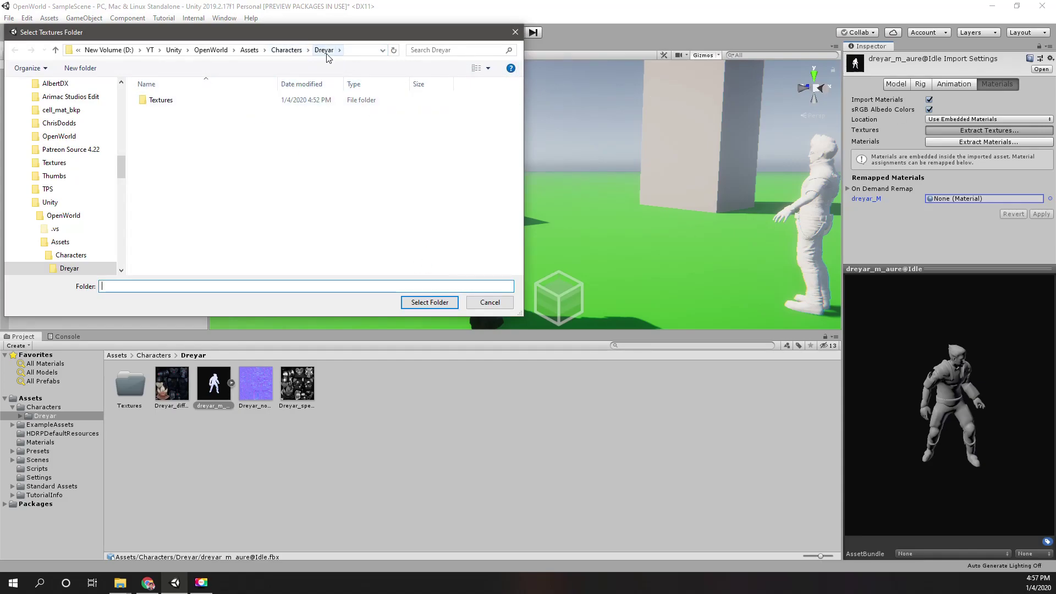
left_click(485, 303)
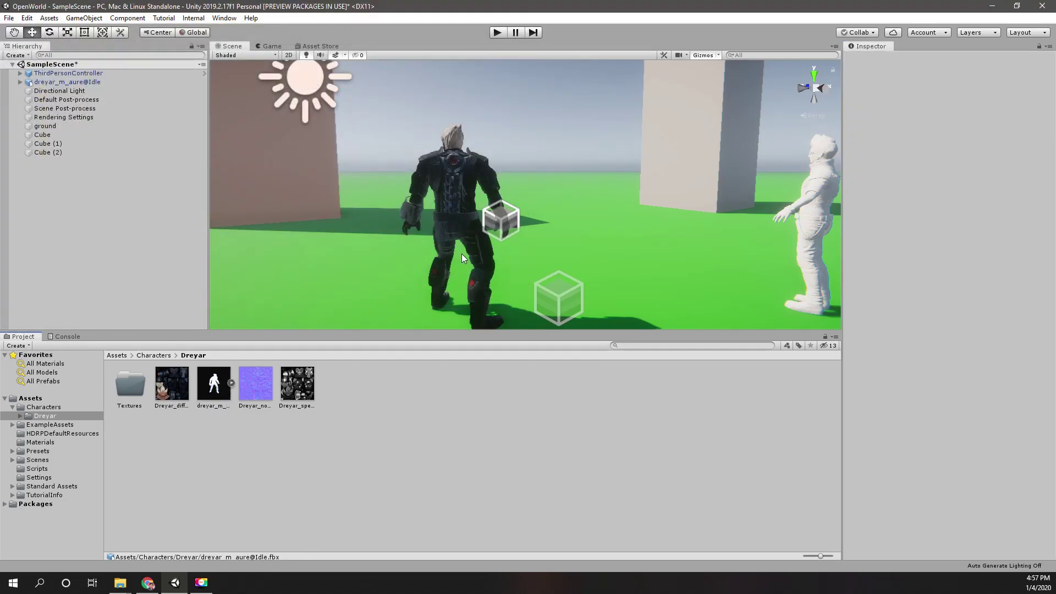
left_click_drag(453, 268, 375, 242, "alt")
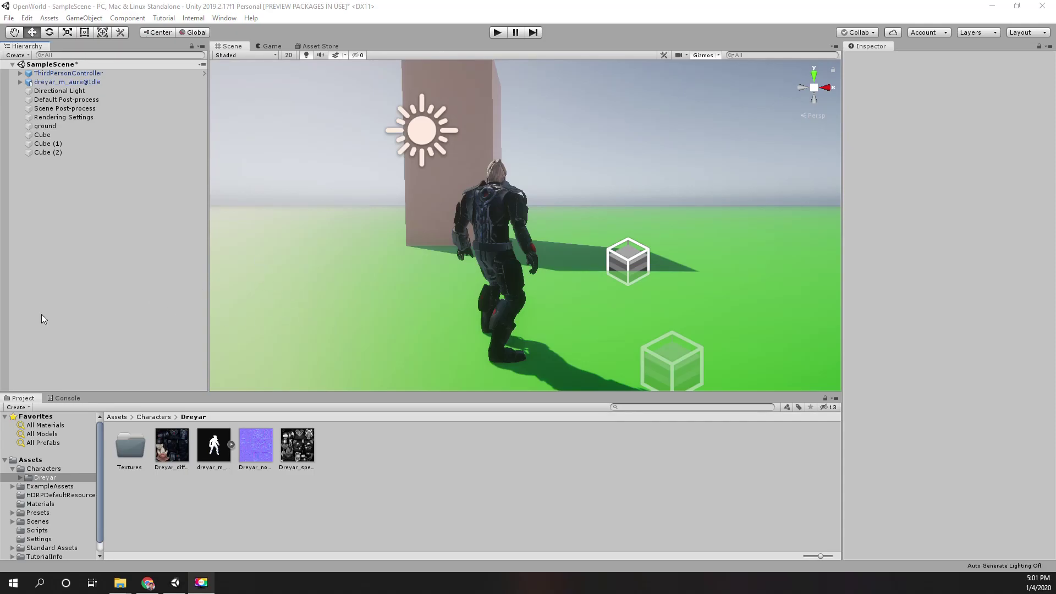
left_click(346, 269)
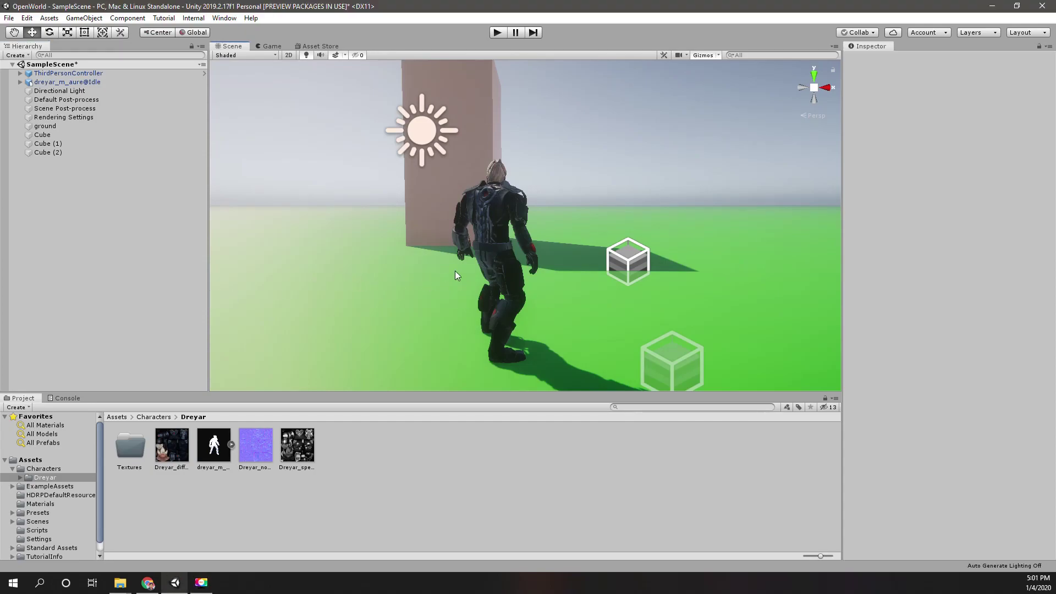